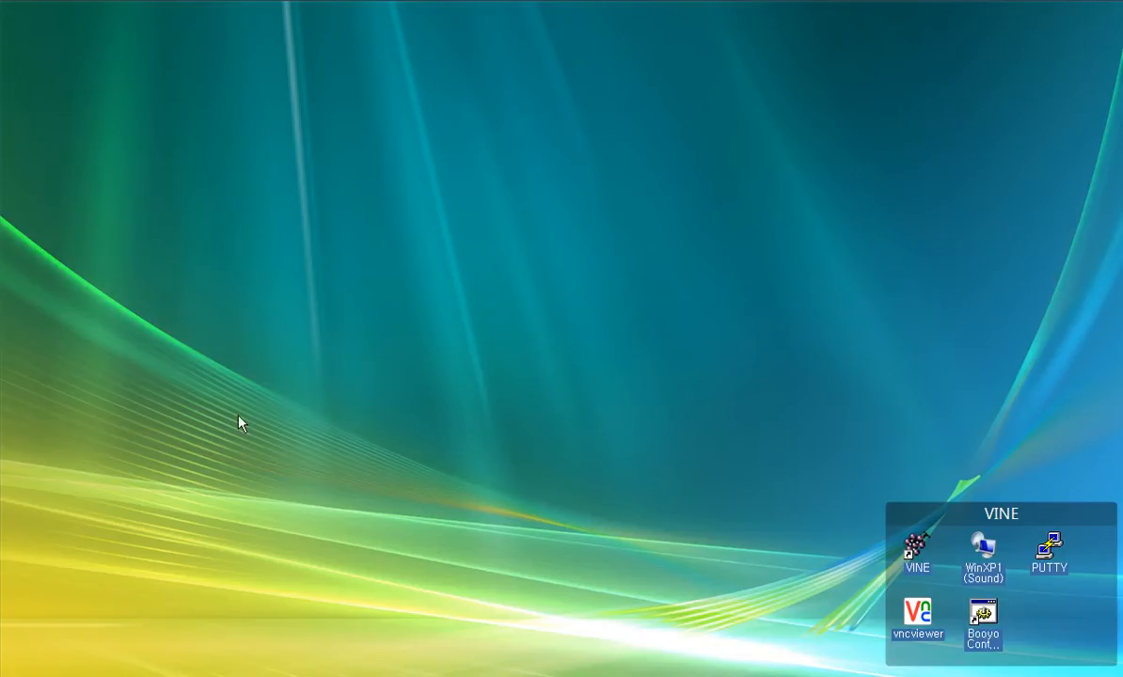
# Launch VINE, accept the preset connection settings, and log in as administrator with the account password
pyautogui.doubleClick(916, 567)
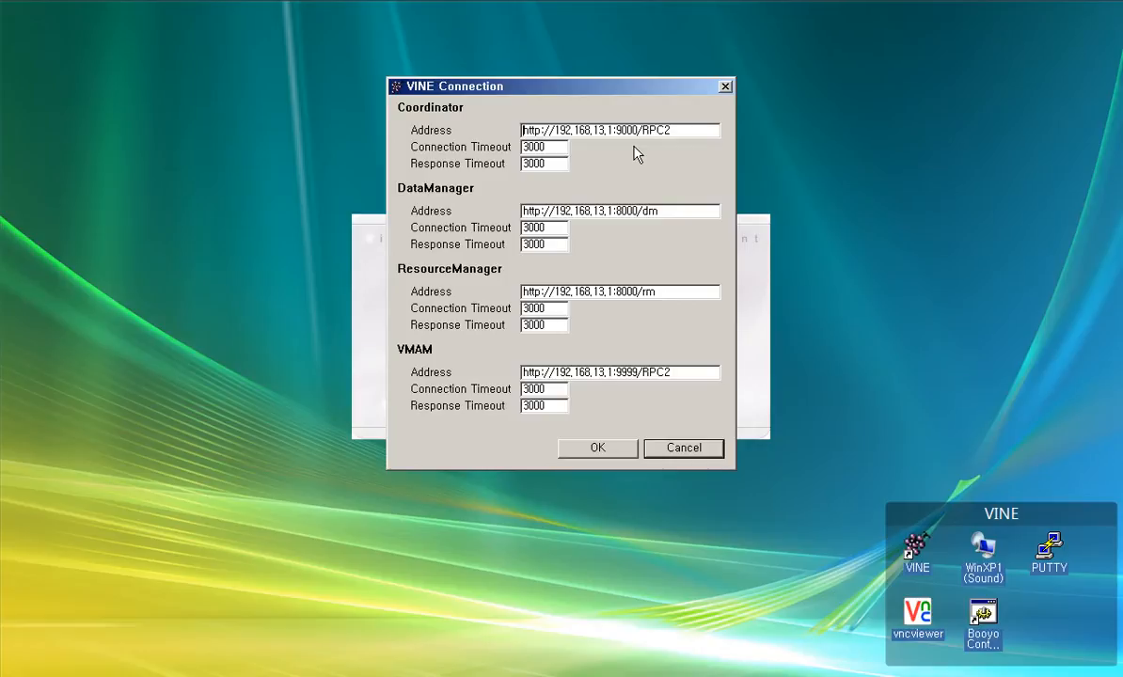
pyautogui.click(598, 448)
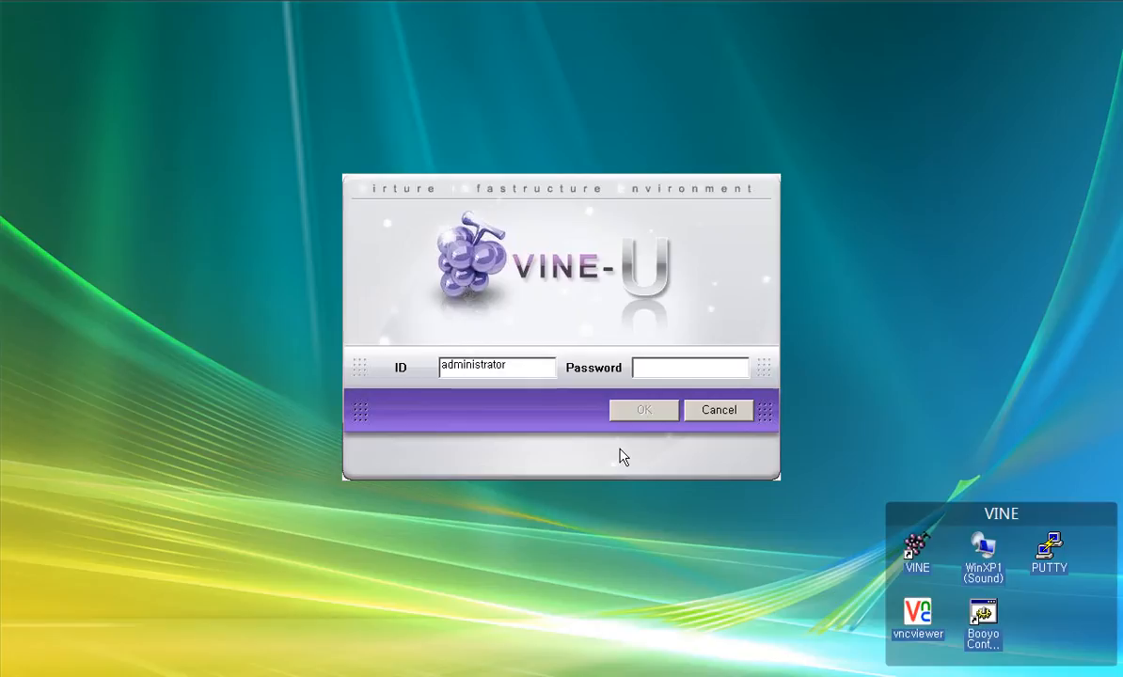
pyautogui.write('****')
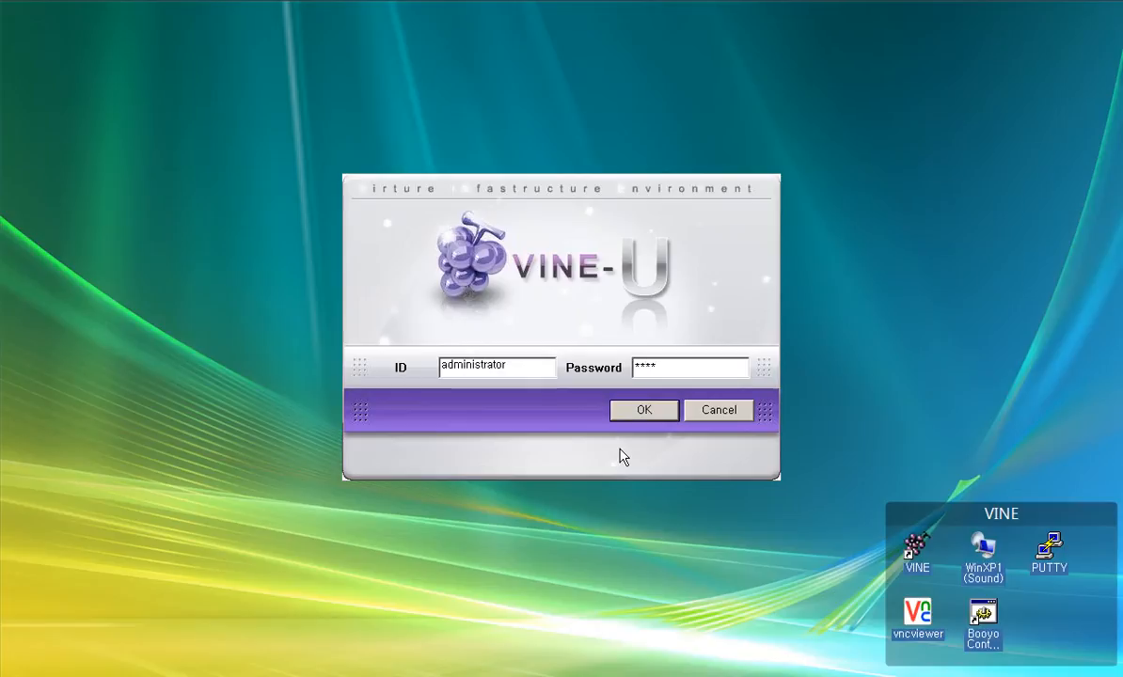
pyautogui.press('Return')
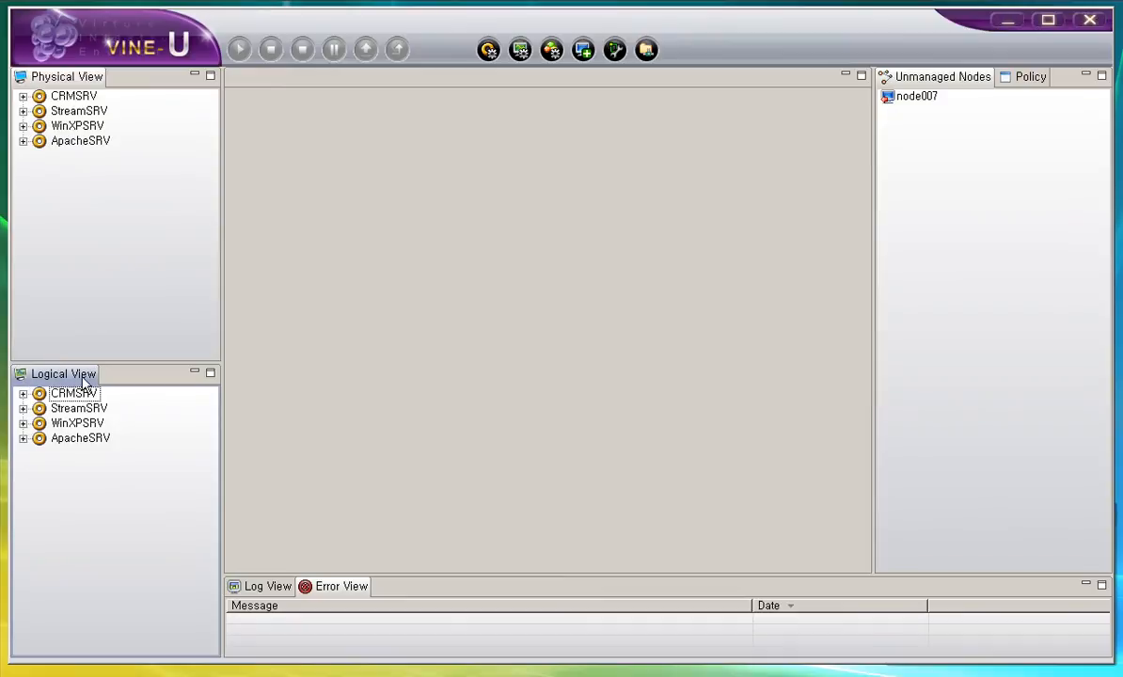
# Expand CRMSRV and StreamSRV with node005 in the physical view, and CRMSRV with erm-cluster in the logical view
pyautogui.click(26, 101)
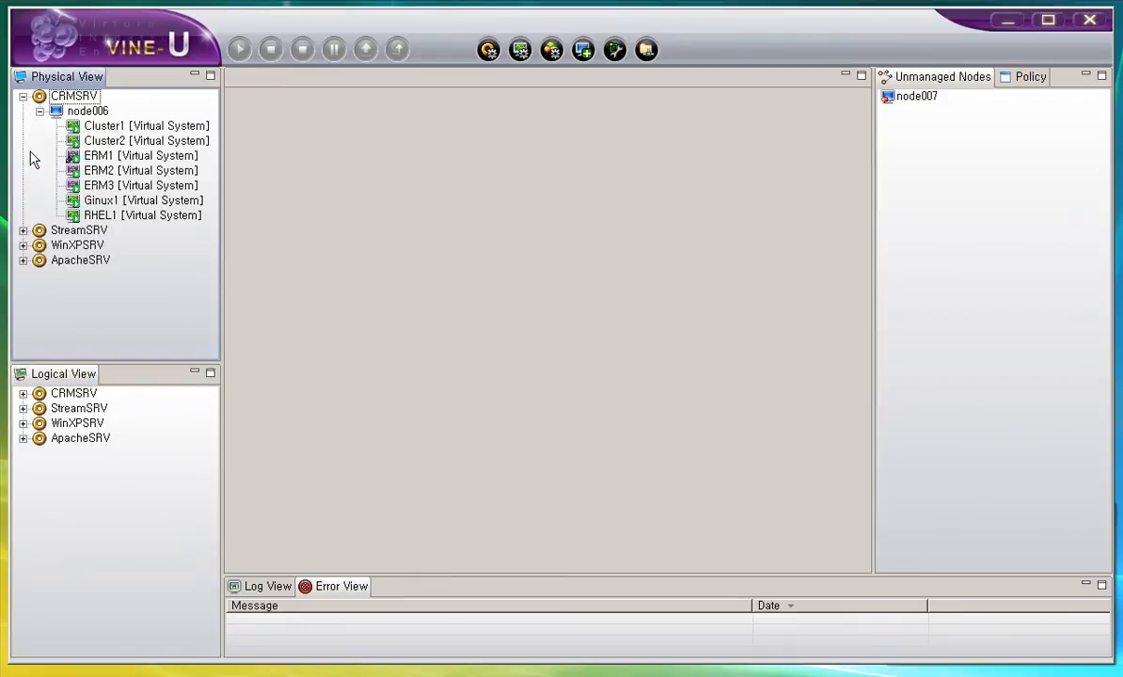
pyautogui.click(23, 230)
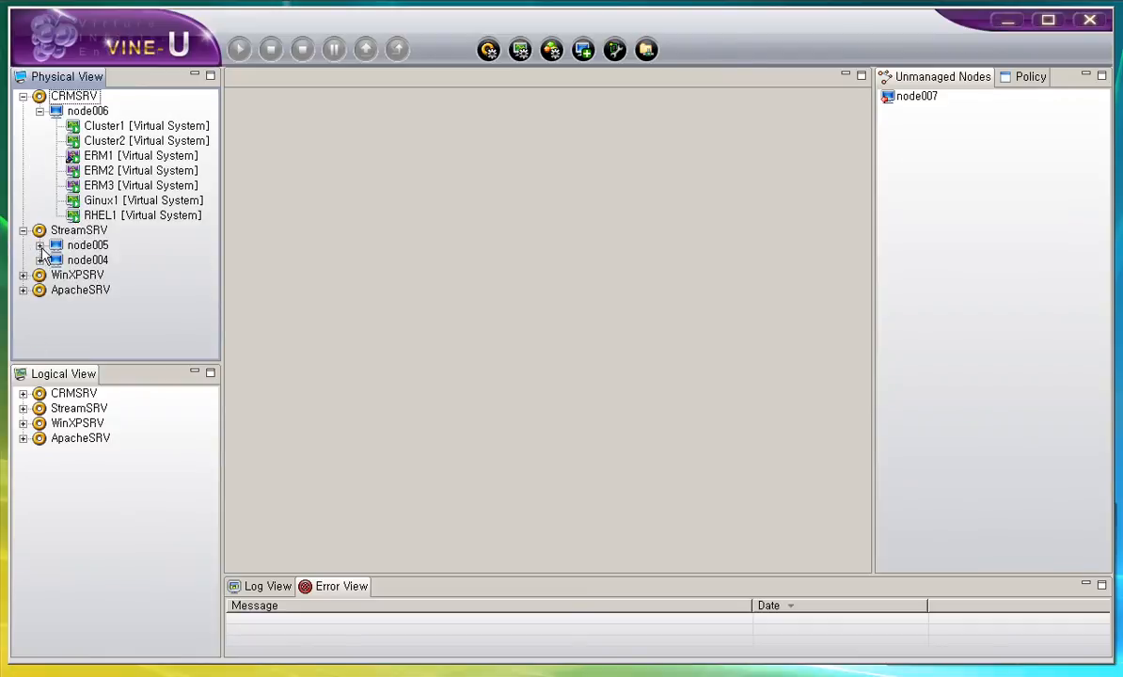
pyautogui.click(22, 393)
pyautogui.click(40, 469)
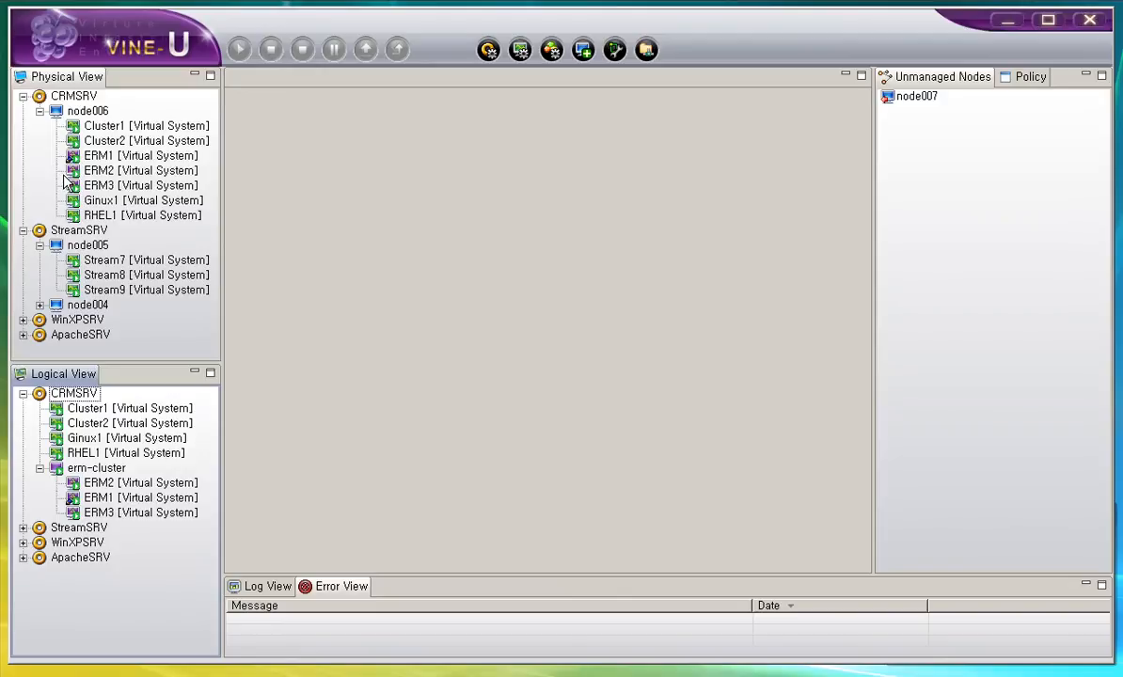
# Examine the Stream7 virtual node's details, including its NIC, full disk path and statistical graphs
pyautogui.doubleClick(125, 259)
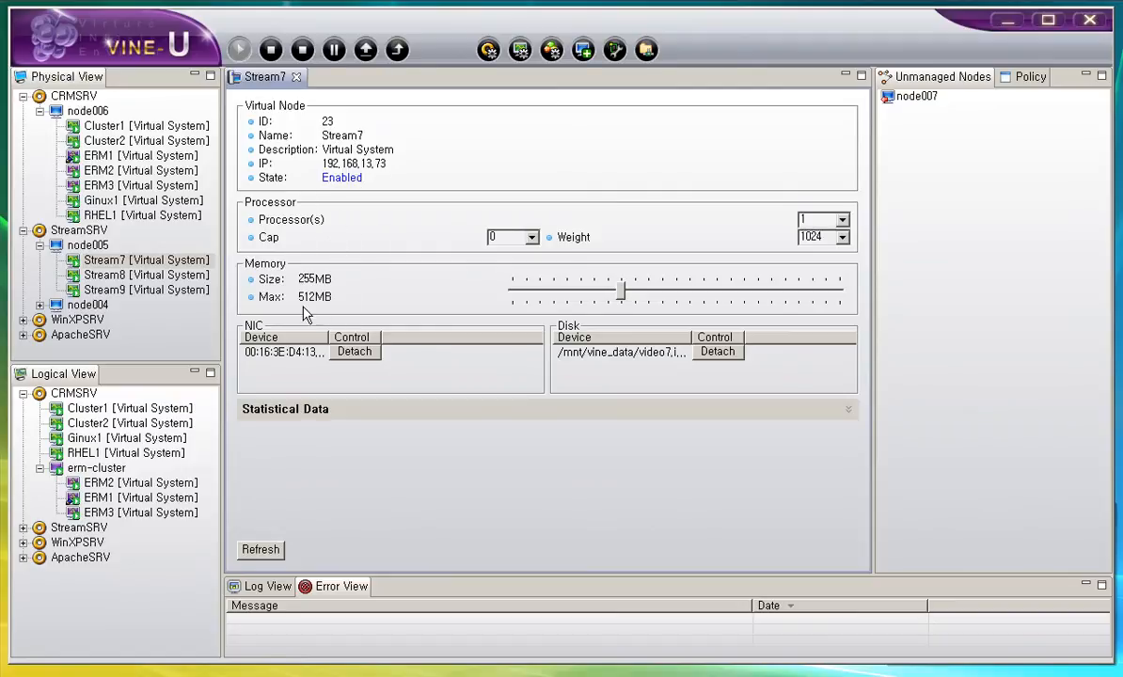
pyautogui.click(302, 358)
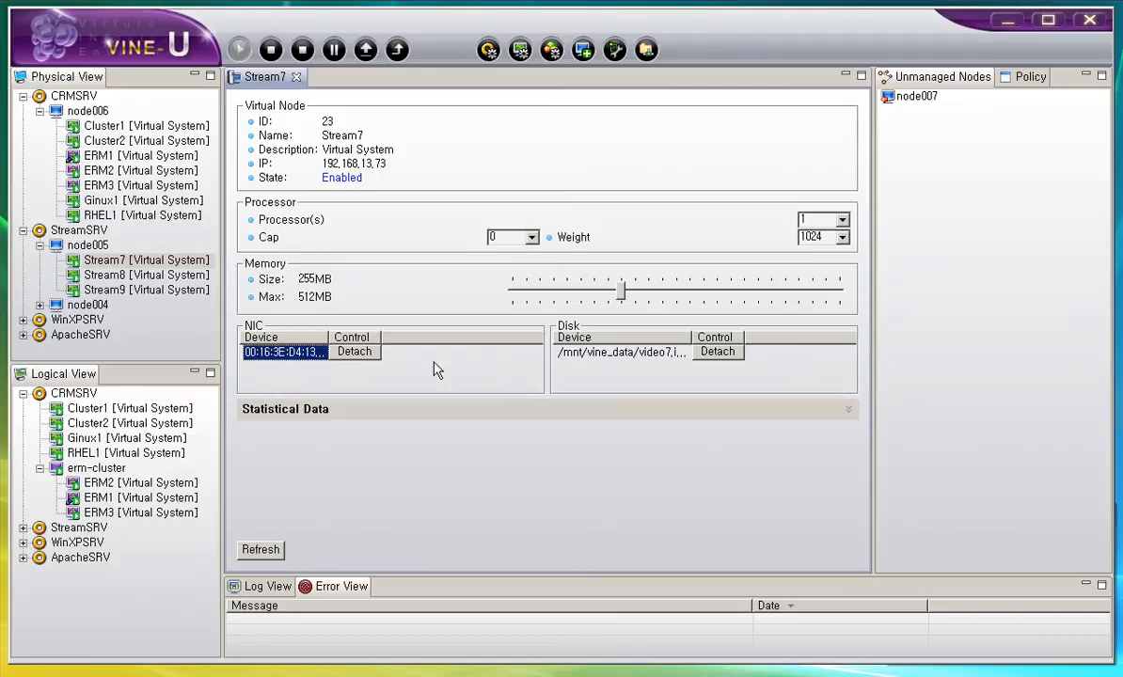
pyautogui.moveTo(693, 337); pyautogui.dragTo(734, 337)
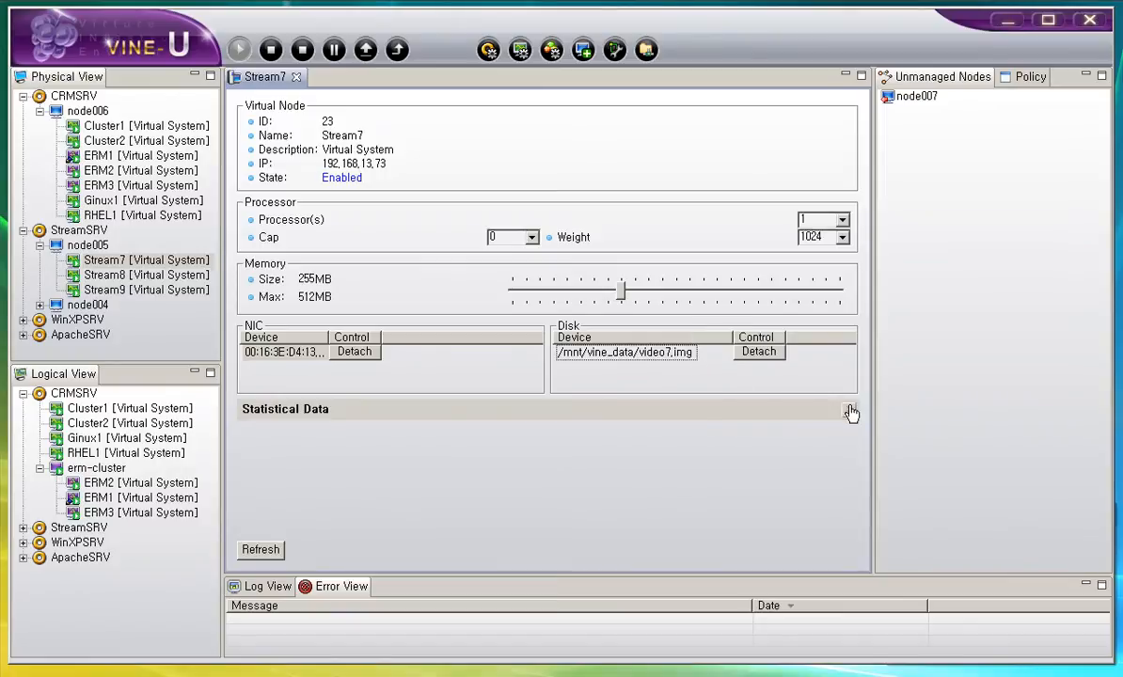
pyautogui.click(1085, 587)
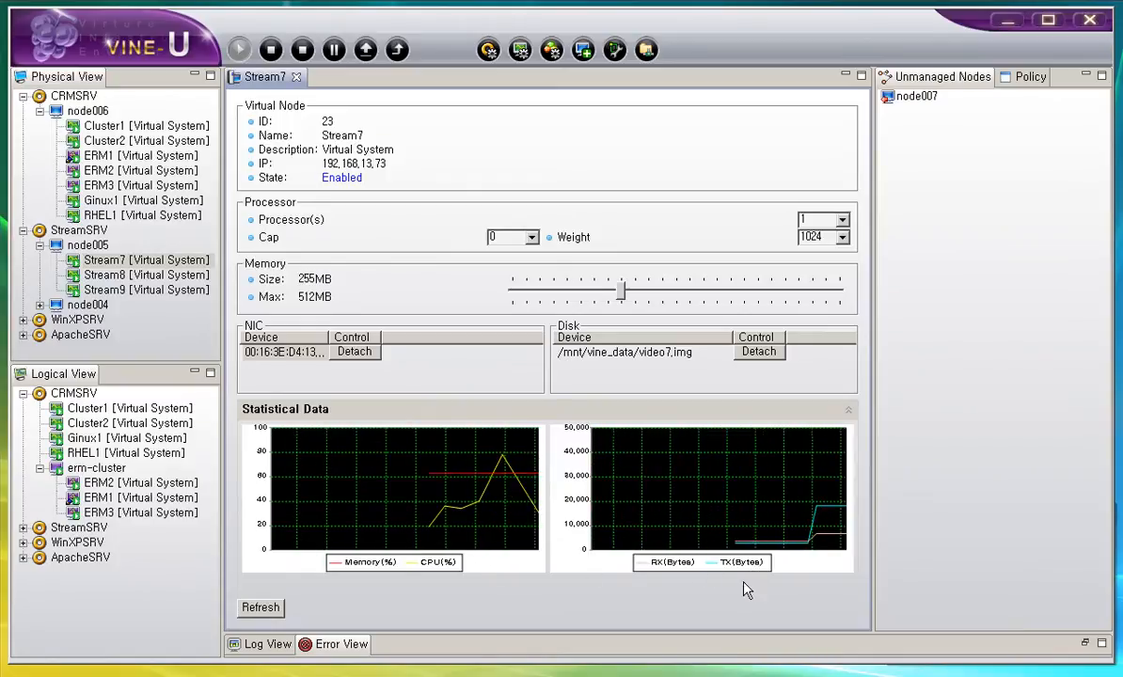
pyautogui.click(849, 411)
pyautogui.click(929, 415)
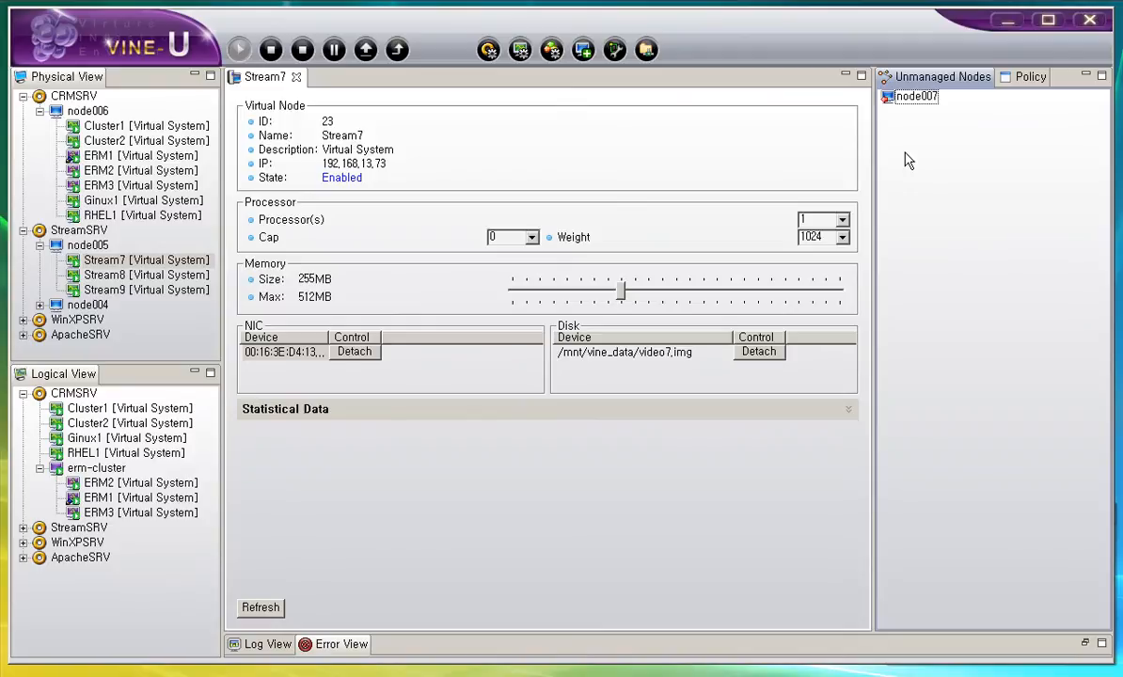
# Check the policy list, return to the unmanaged nodes, and close the Stream7 details
pyautogui.click(1027, 77)
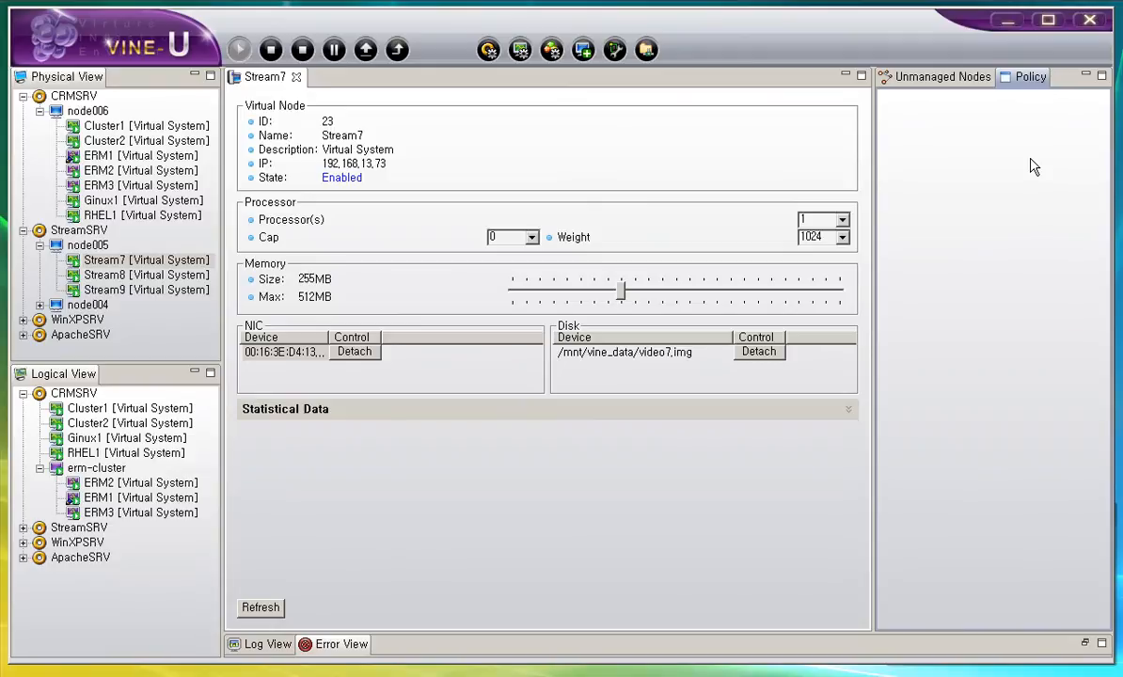
pyautogui.click(879, 77)
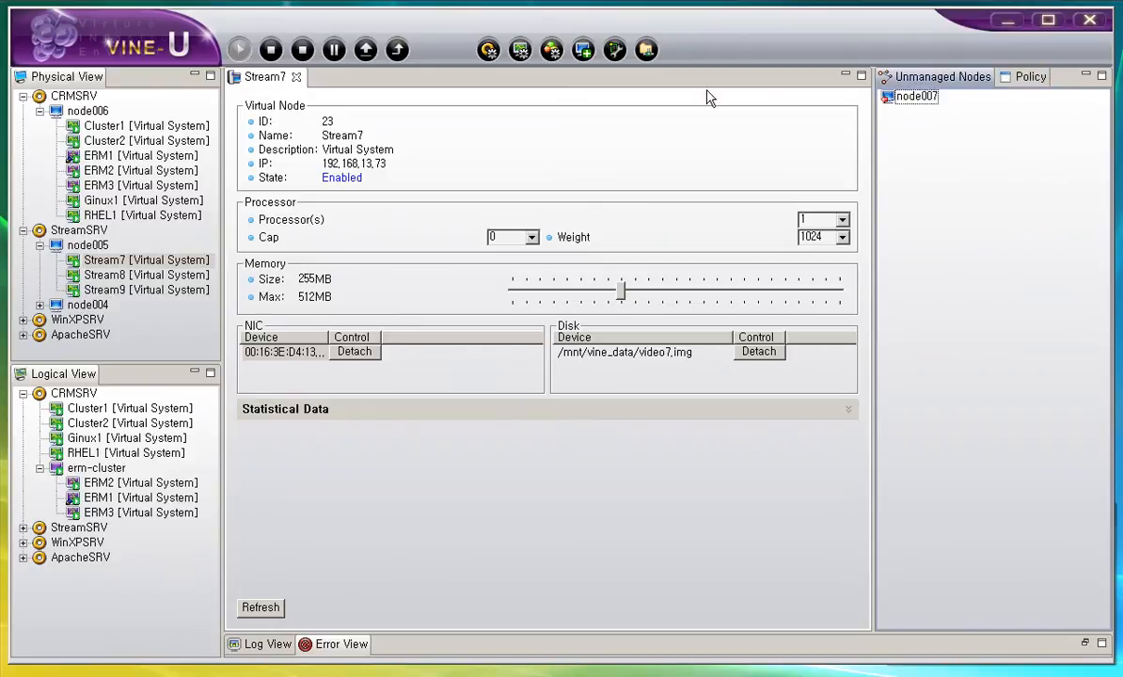
pyautogui.click(295, 78)
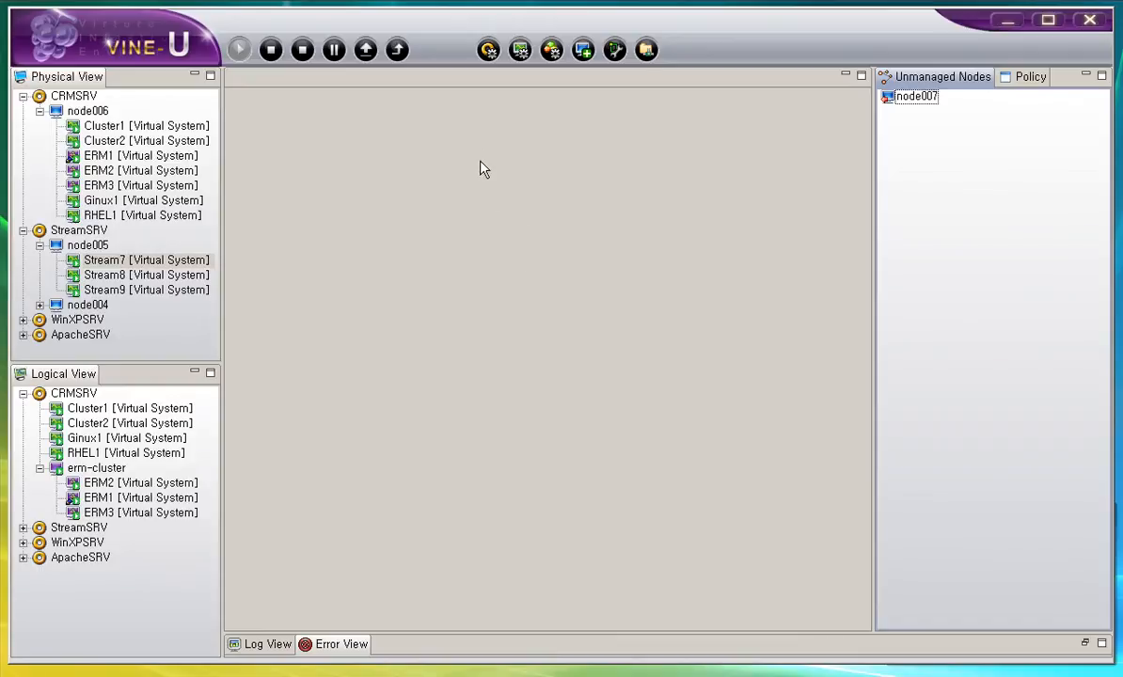
# Create a resource pool named ETRISRV under VINE(root) and move the unmanaged node007 into it
pyautogui.click(487, 51)
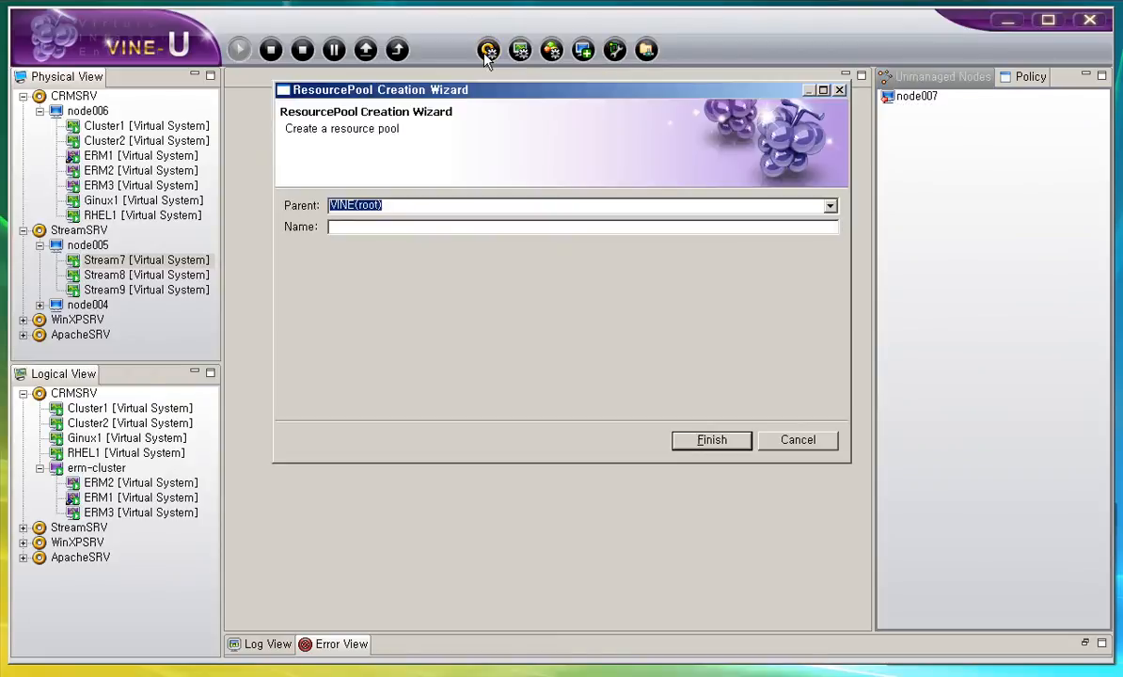
pyautogui.click(465, 229)
pyautogui.write('ETRISRV')
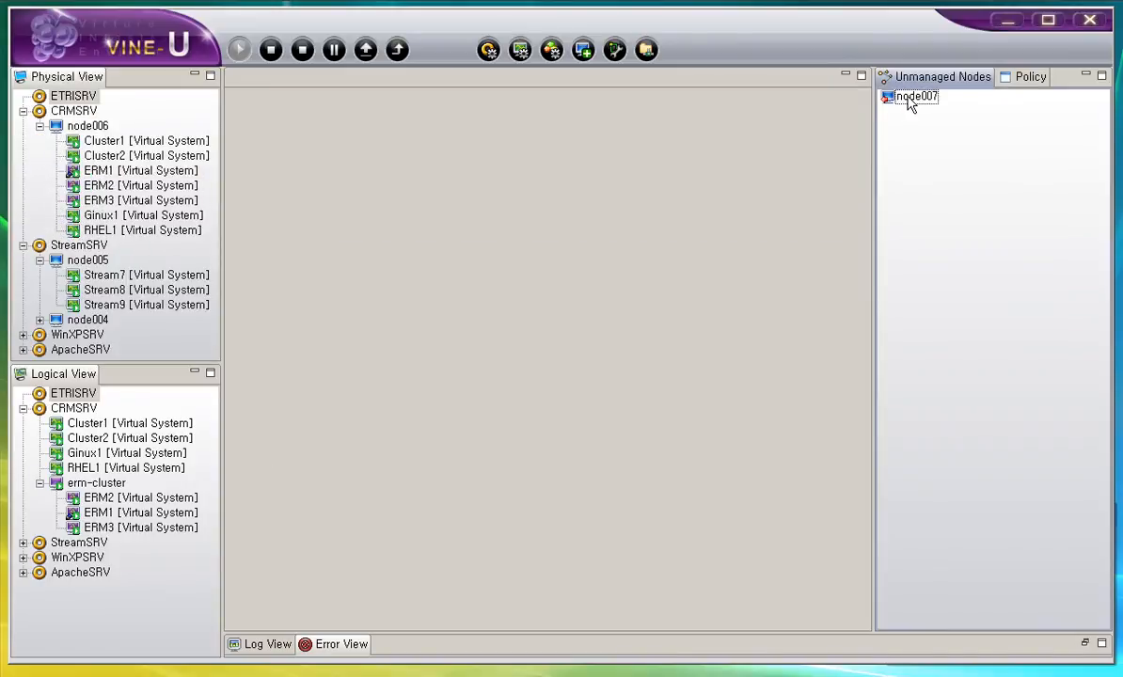
pyautogui.moveTo(912, 99); pyautogui.dragTo(91, 98)
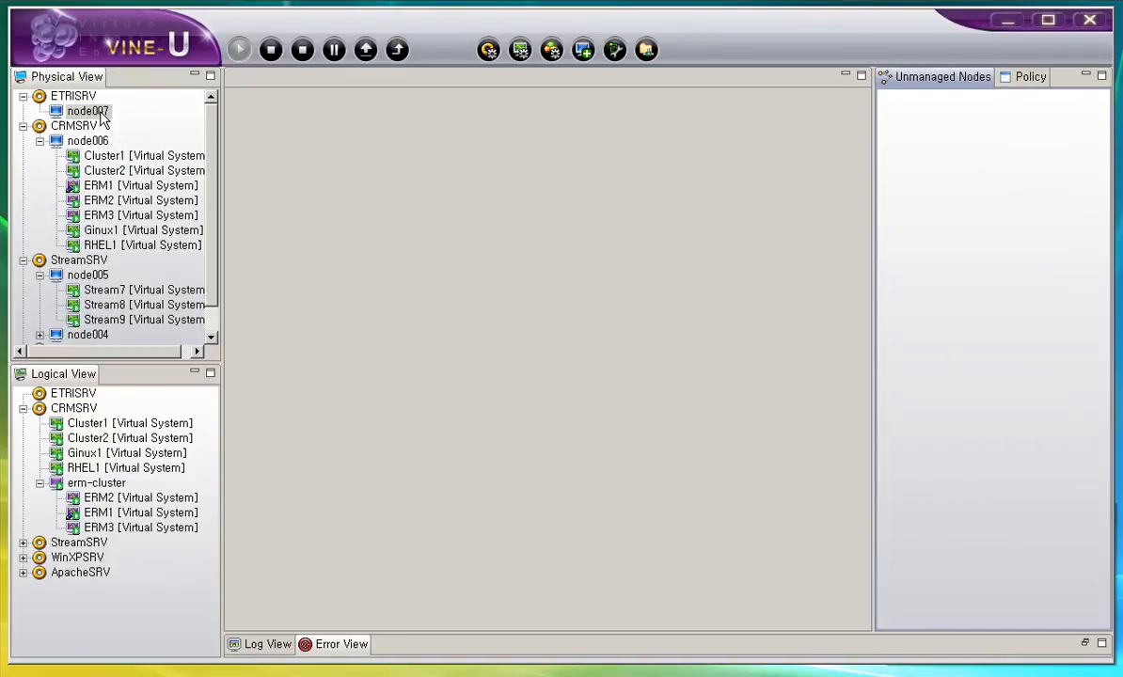
# Begin a new Linux virtual node on physical node007 with the name VM1 and IP 192.168.13.86
pyautogui.rightClick(101, 114)
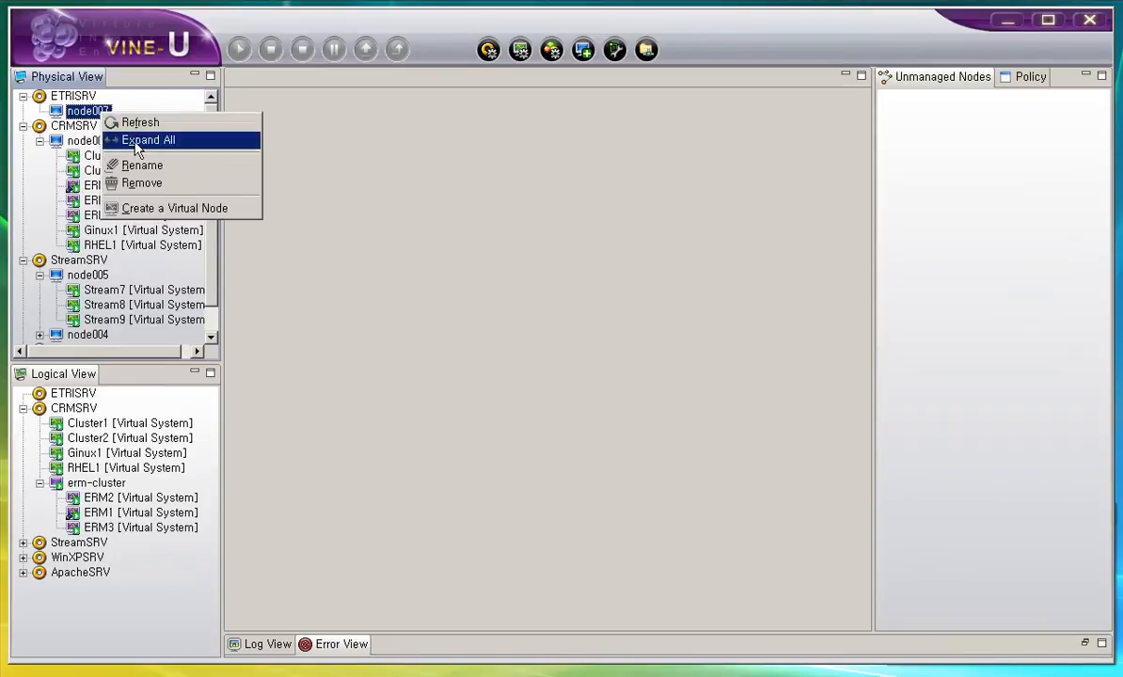
pyautogui.click(240, 214)
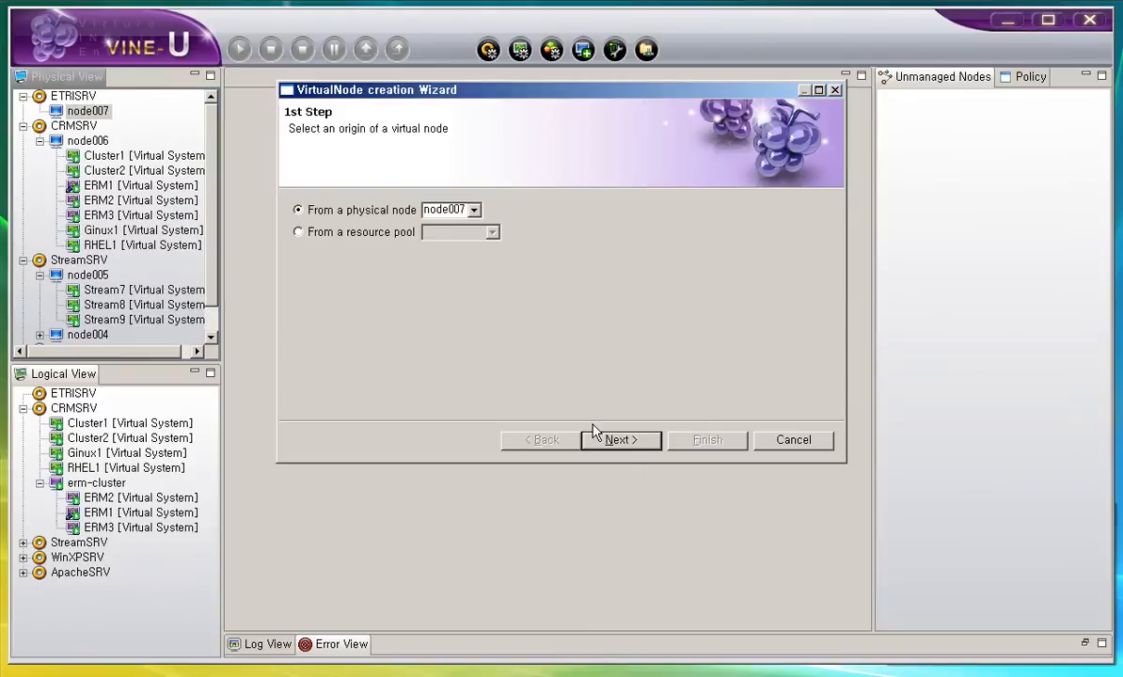
pyautogui.click(607, 441)
pyautogui.click(530, 233)
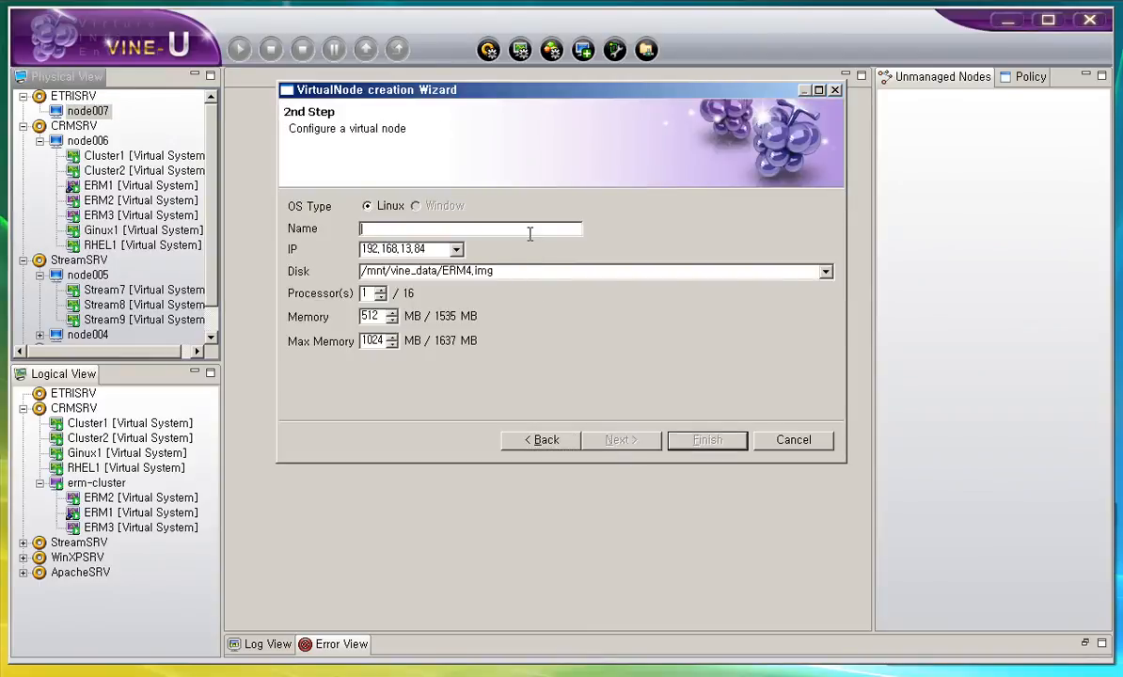
pyautogui.write('VM1')
pyautogui.click(431, 249)
pyautogui.click(442, 286)
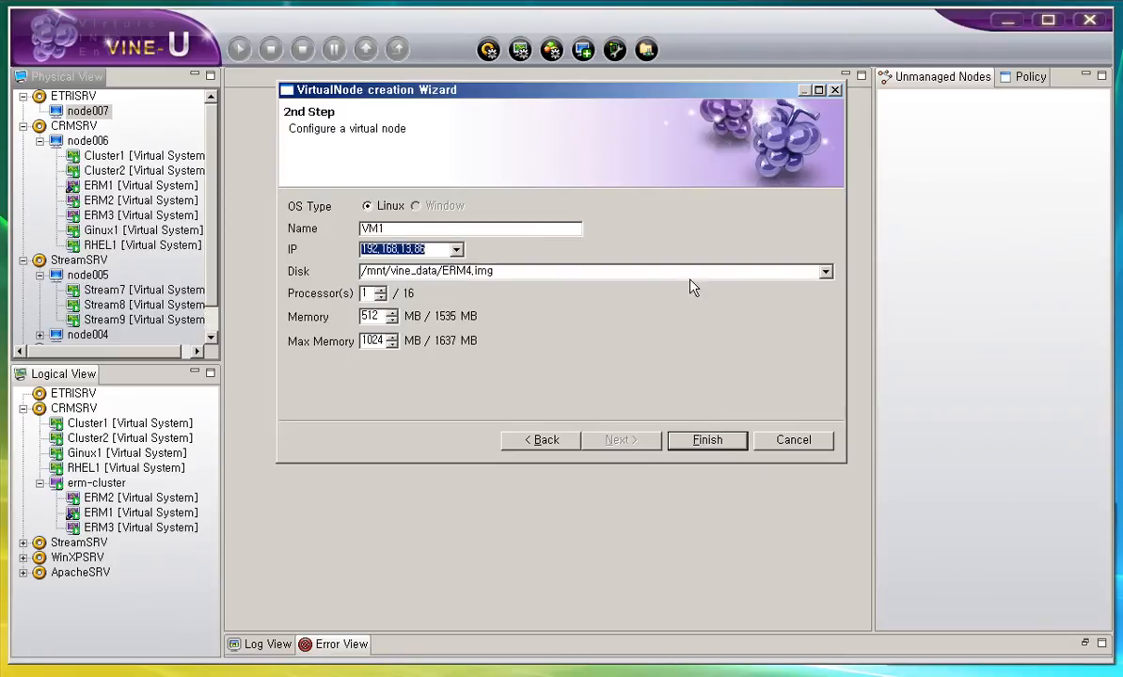
# Assign the disk /mnt/vine_data/ExchangeSRV2.img and 3 processors to the new virtual node and finish creating it
pyautogui.click(826, 272)
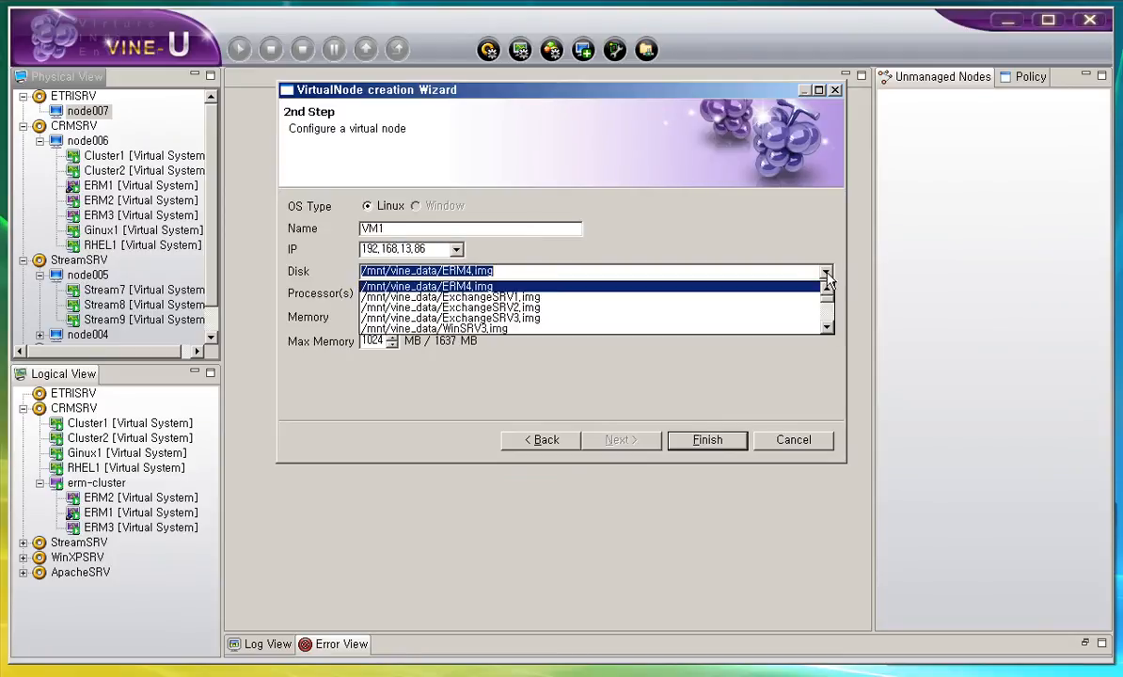
pyautogui.click(790, 308)
pyautogui.moveTo(373, 292); pyautogui.dragTo(350, 293)
pyautogui.write('3')
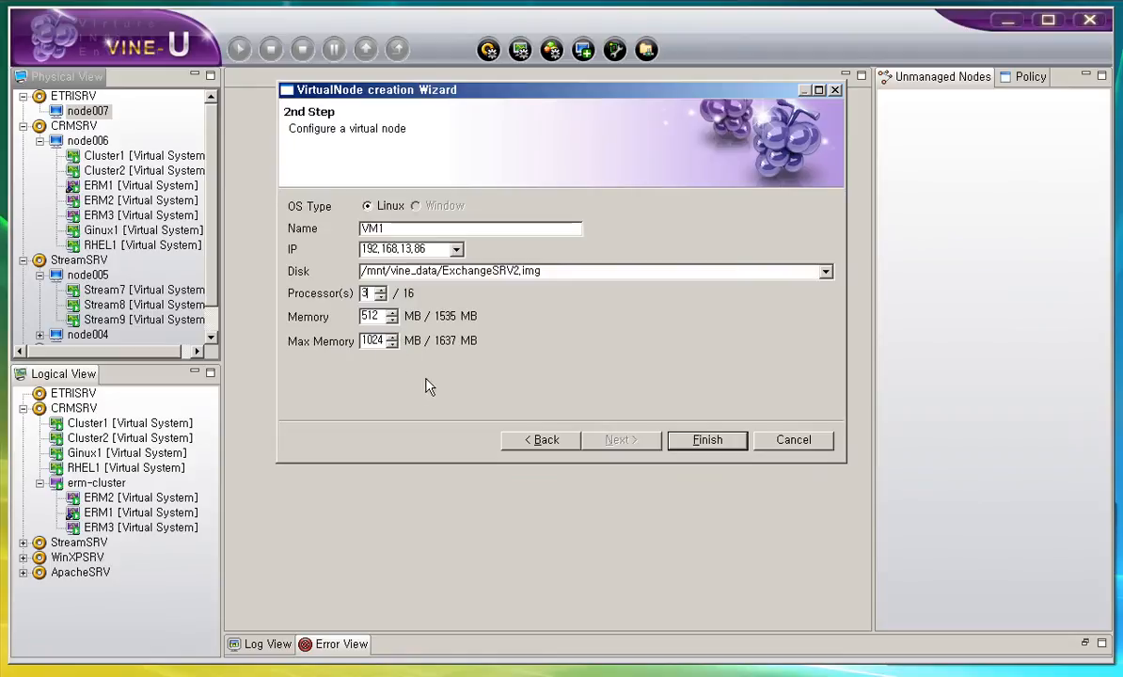
pyautogui.click(708, 441)
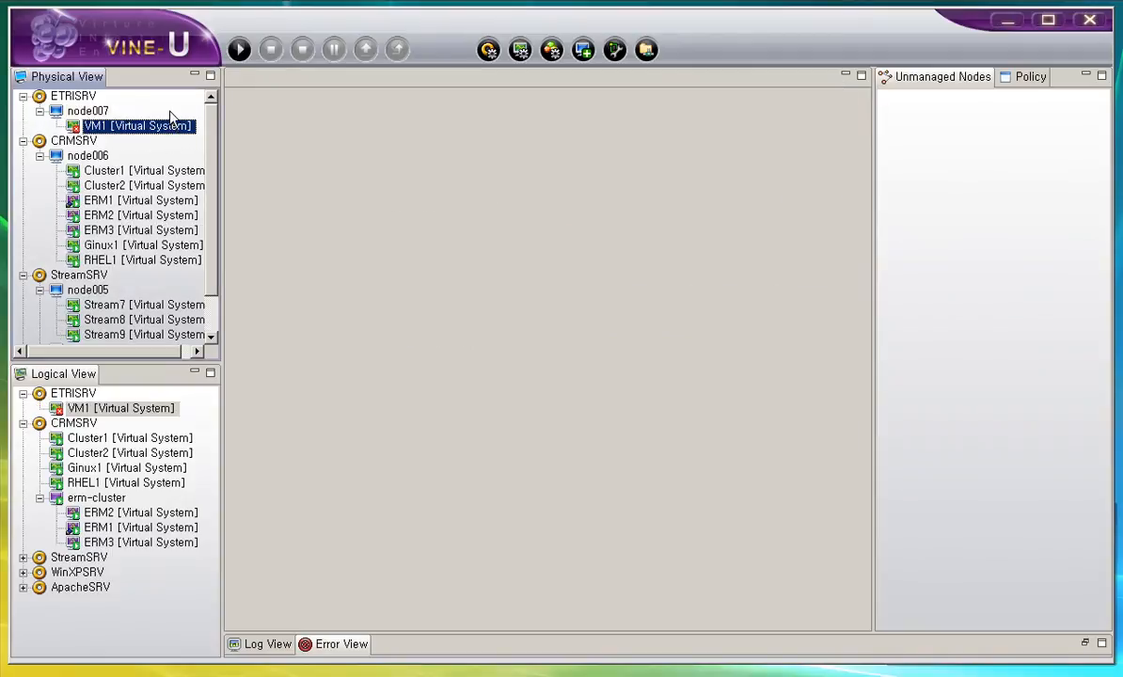
# Start the VM1 virtual node and refresh its status with its details open, closing the details when done
pyautogui.doubleClick(173, 132)
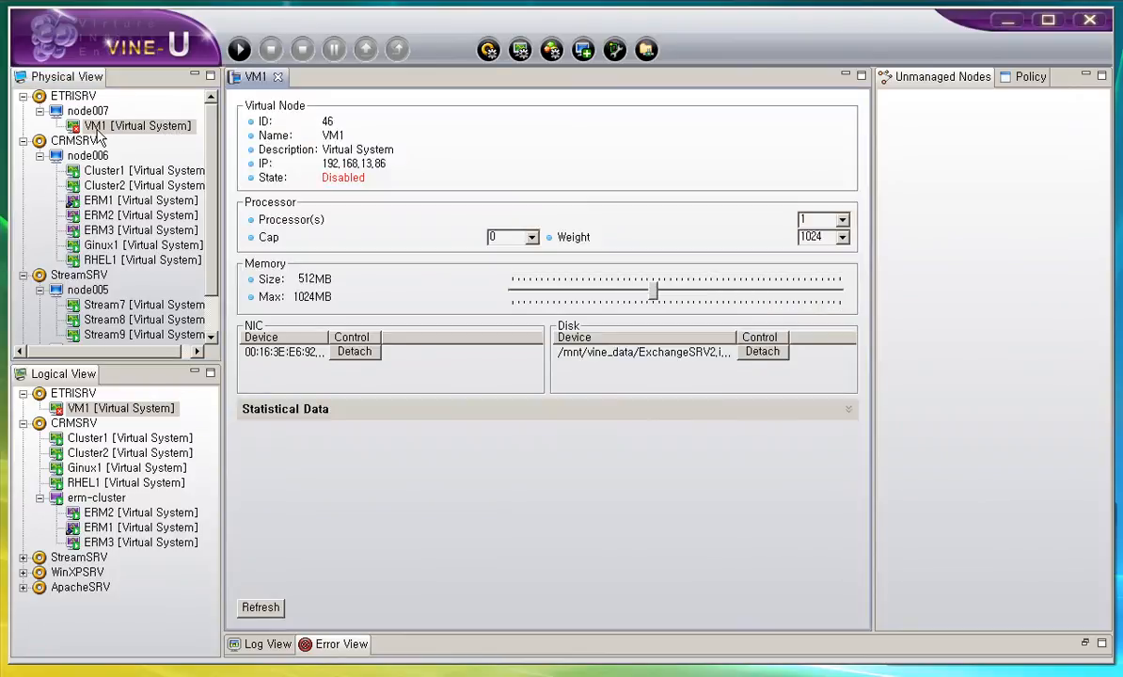
pyautogui.rightClick(174, 133)
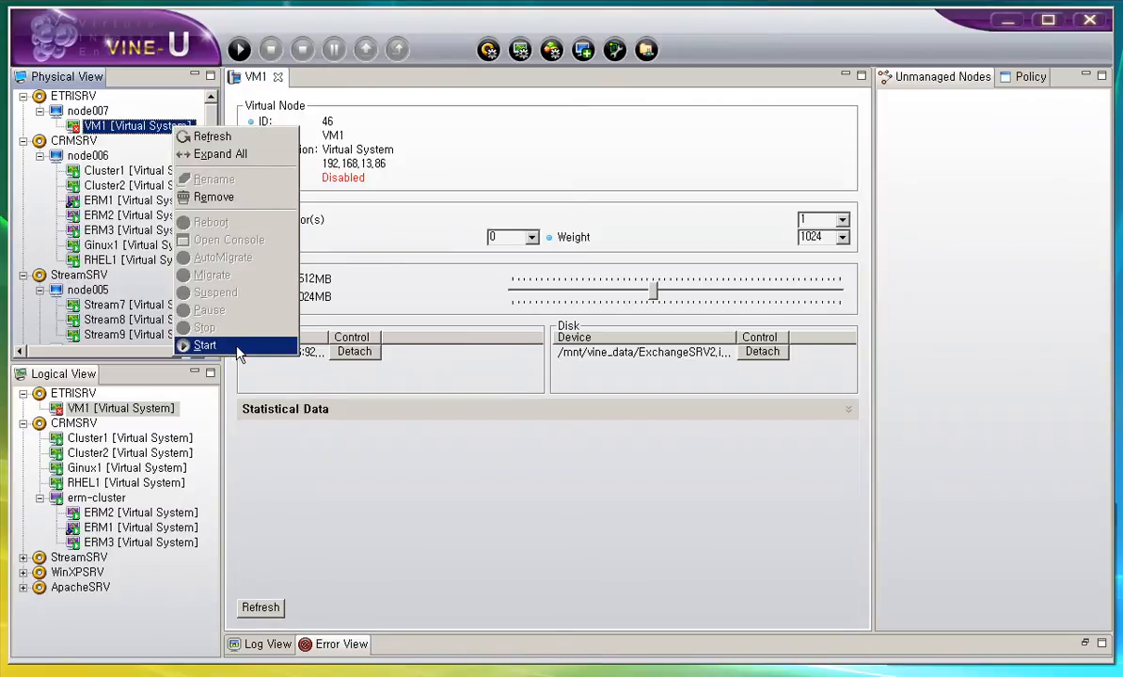
pyautogui.click(204, 345)
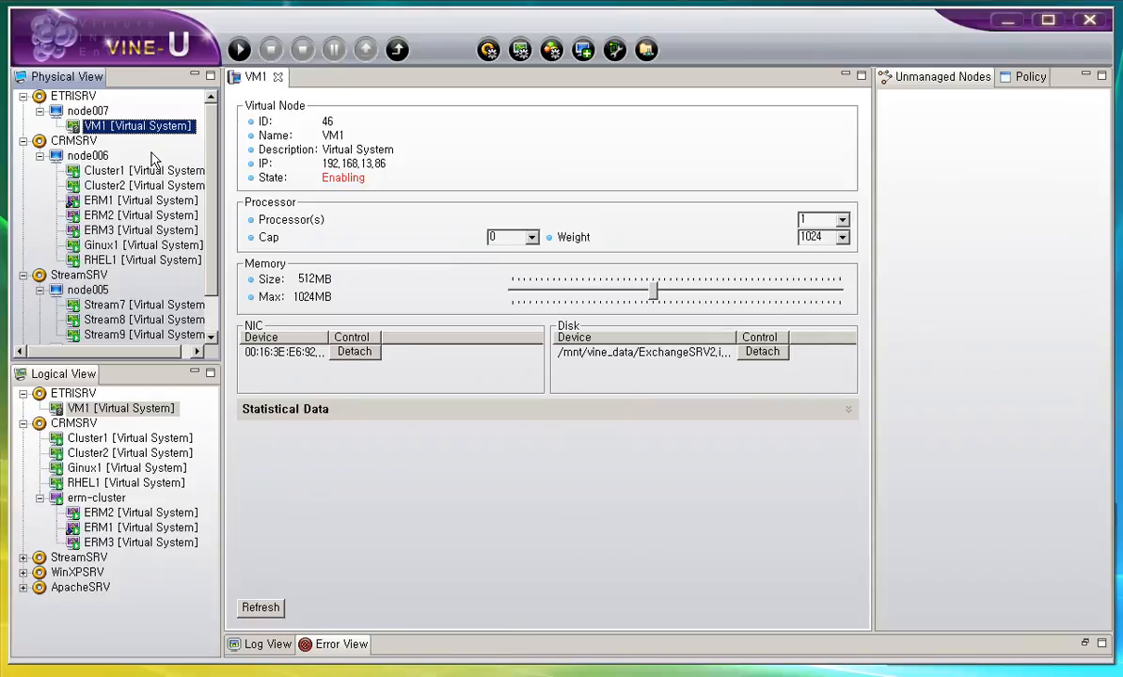
pyautogui.rightClick(182, 111)
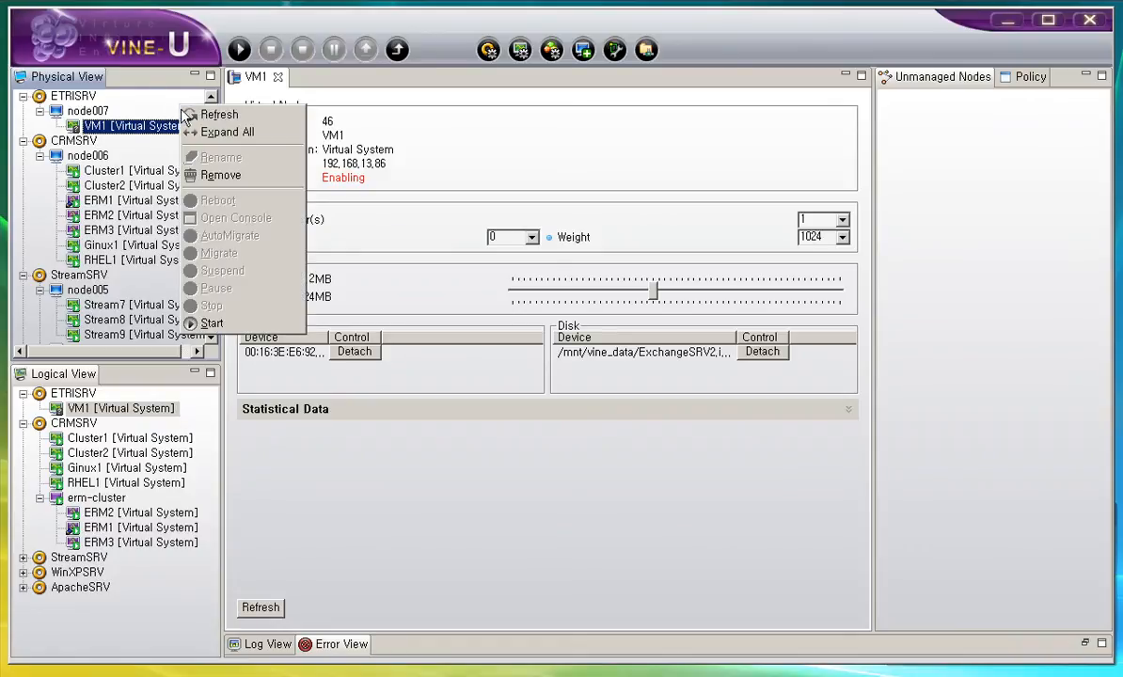
pyautogui.click(209, 118)
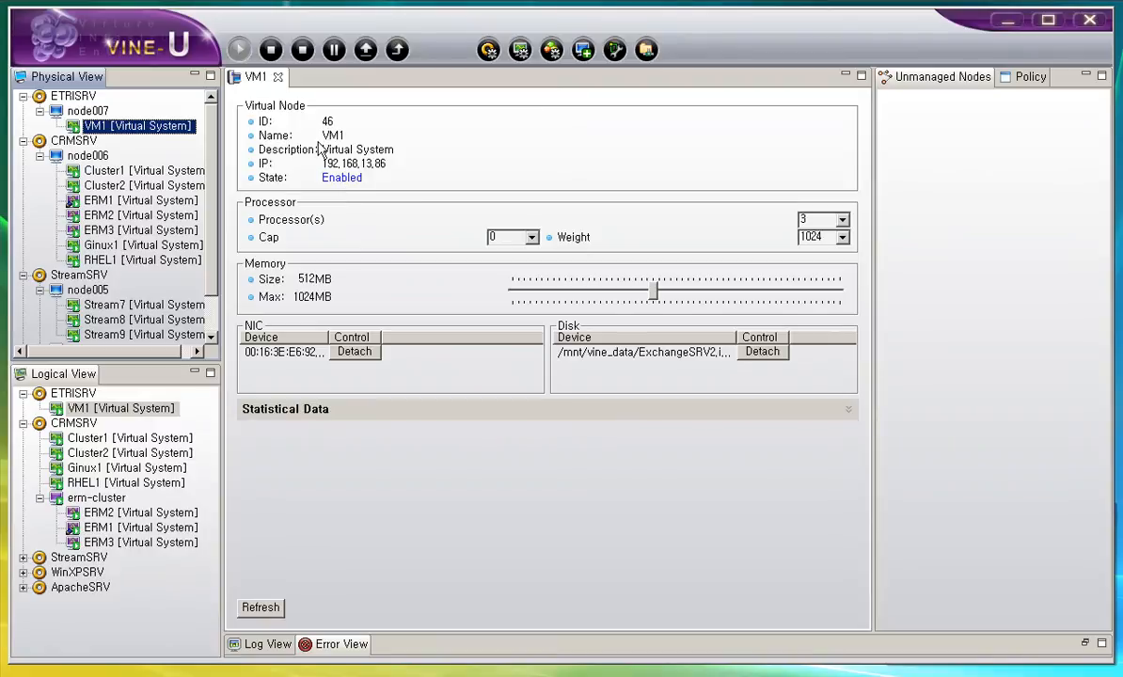
pyautogui.click(262, 80)
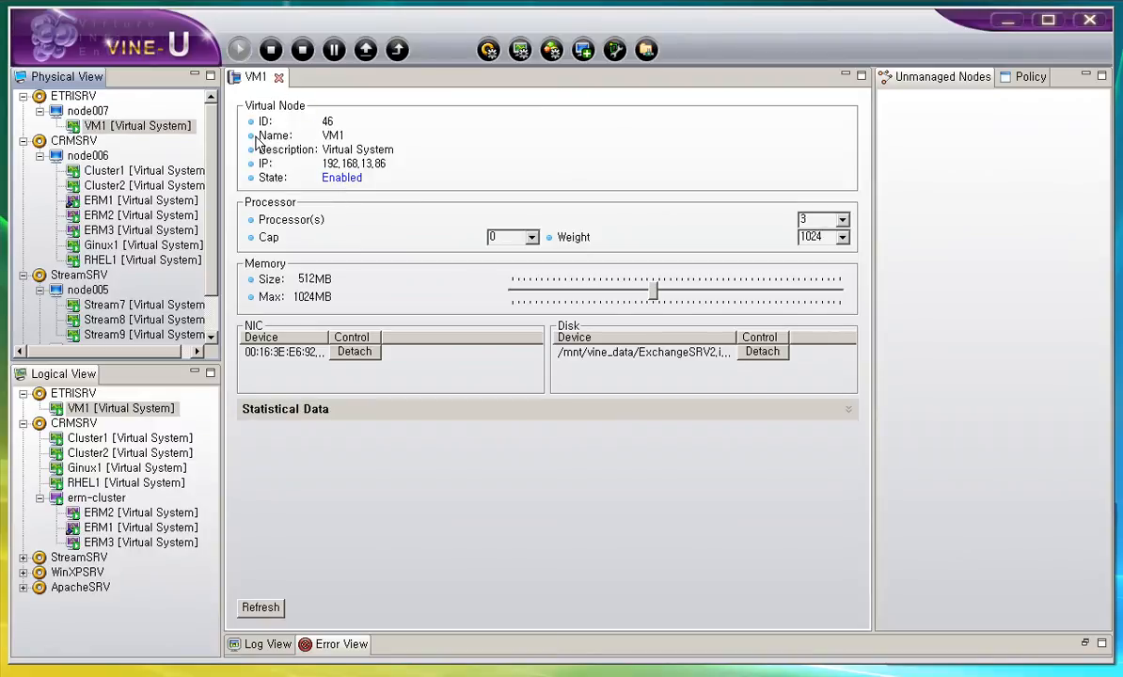
pyautogui.hotkey('ctrl', 'w')
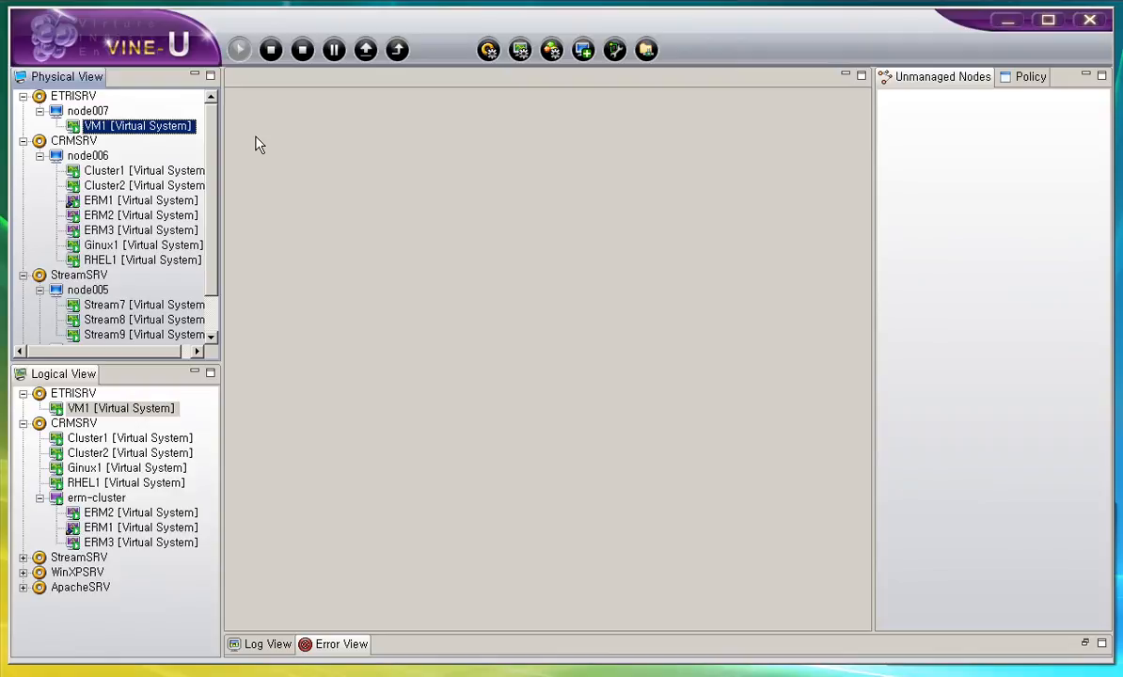
# Open the console of the VM1 virtual system on node007 and authenticate with the VNC password
pyautogui.rightClick(139, 135)
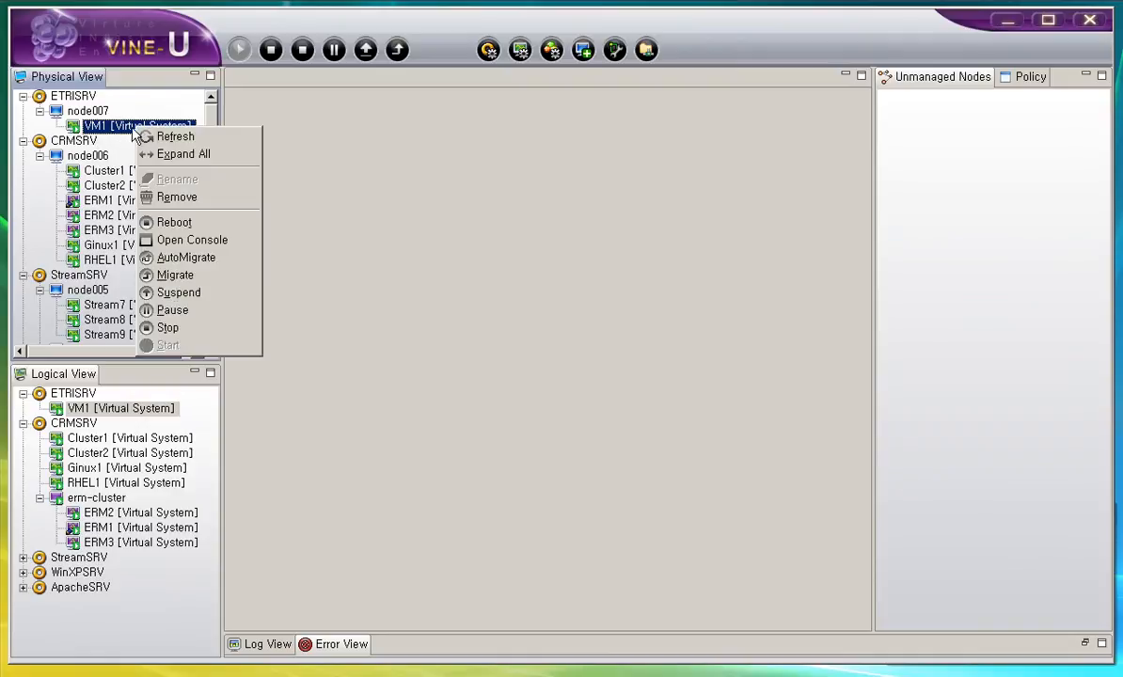
pyautogui.click(230, 243)
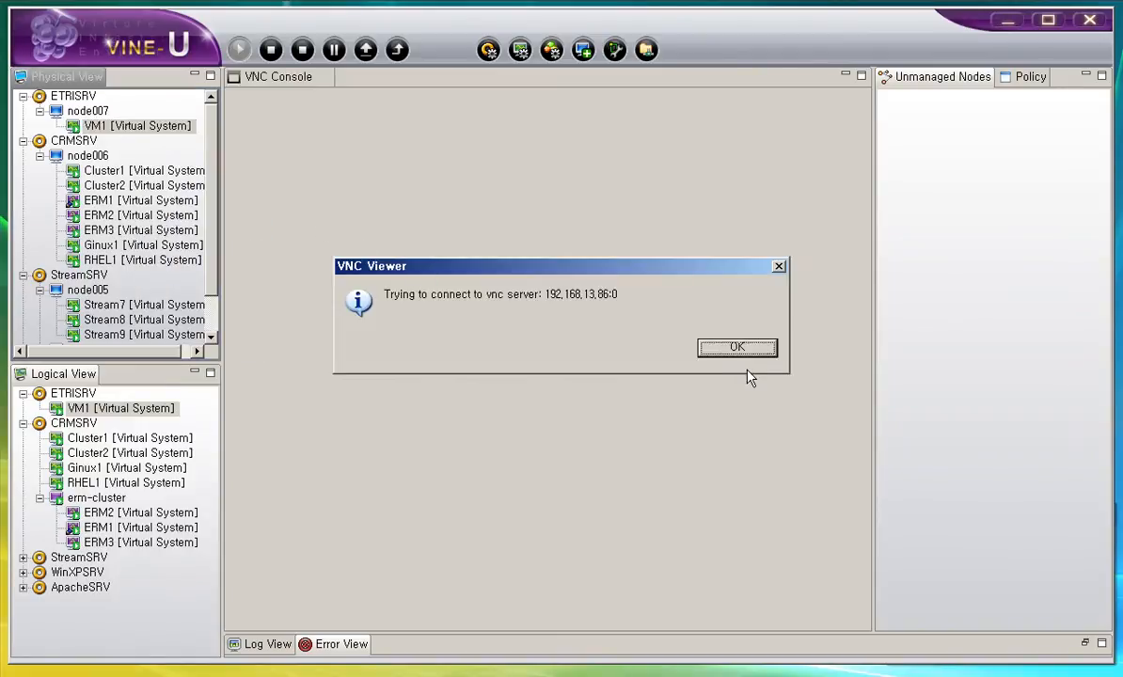
pyautogui.click(741, 351)
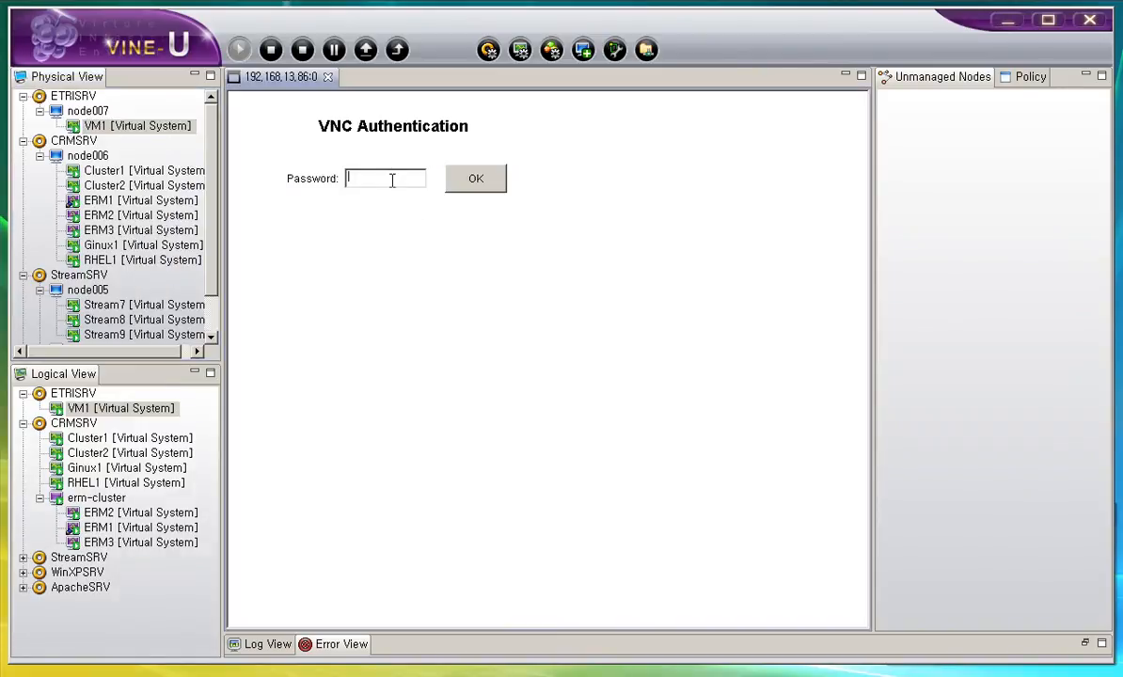
pyautogui.write('**********')
pyautogui.press('Return')
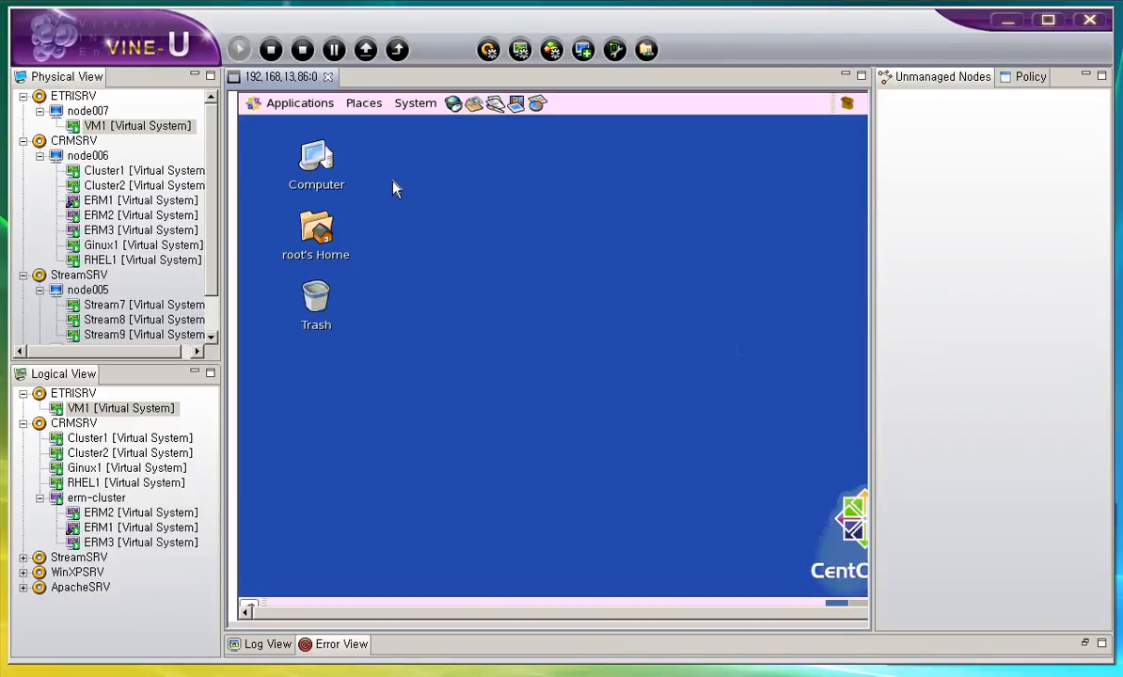
# Check VM1's operating system release by running more /etc/issue in a terminal on its desktop, closing the console when done
pyautogui.rightClick(506, 299)
pyautogui.click(550, 379)
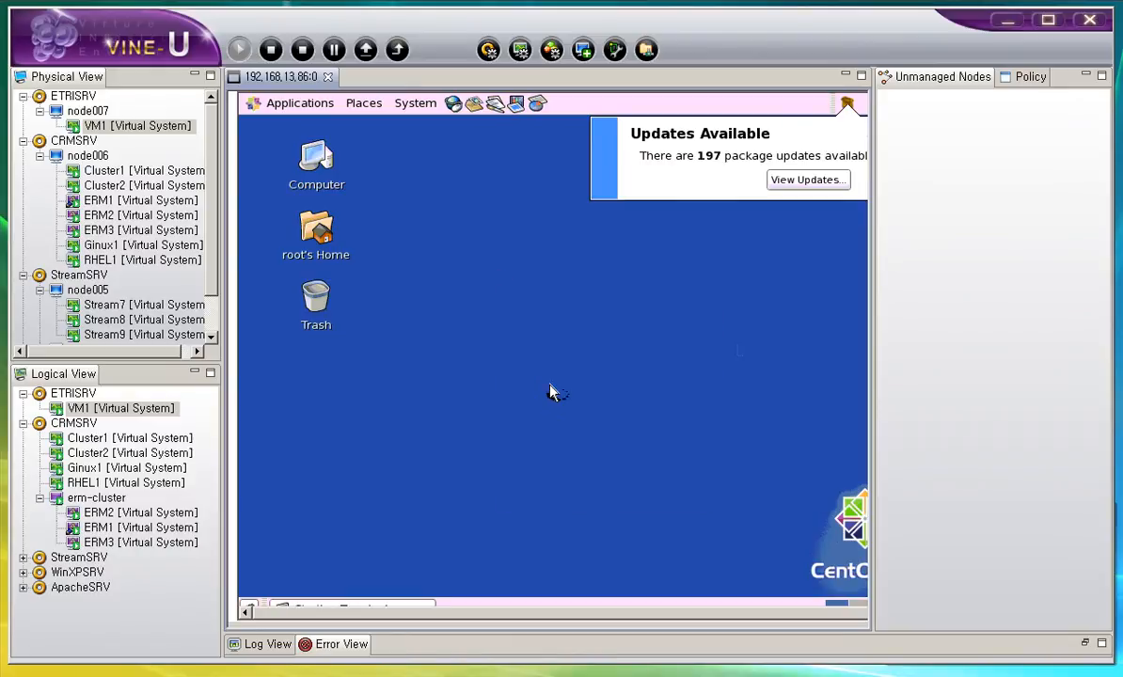
pyautogui.moveTo(525, 153); pyautogui.dragTo(506, 160)
pyautogui.write('more /etc/issue')
pyautogui.press('Return')
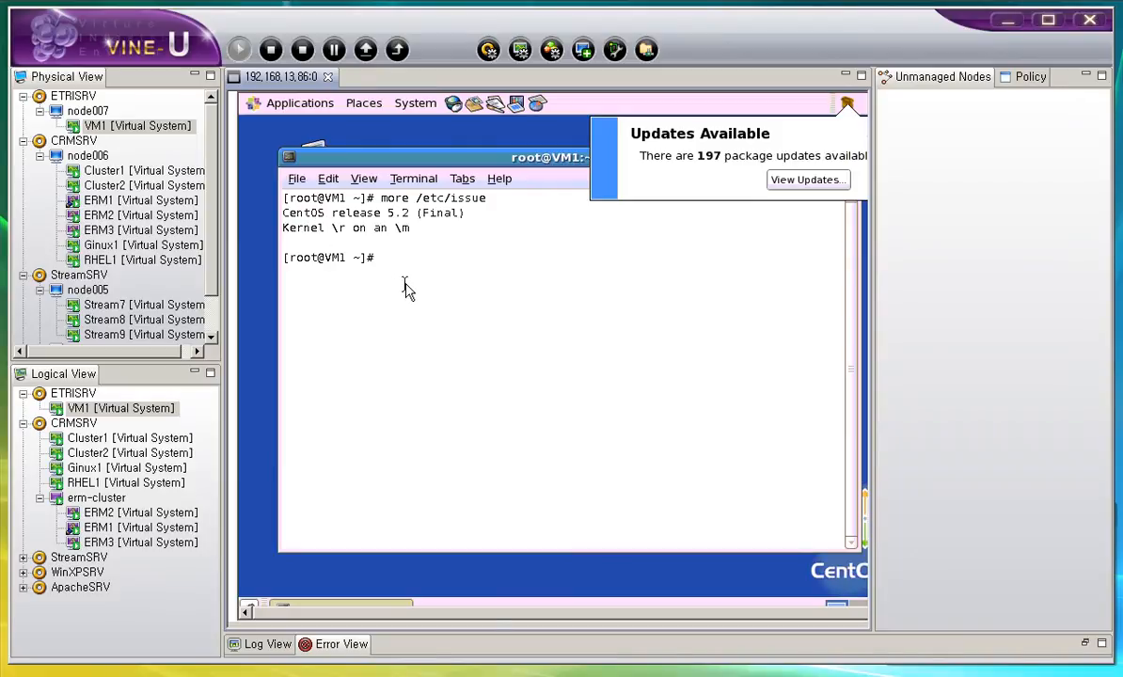
pyautogui.click(327, 77)
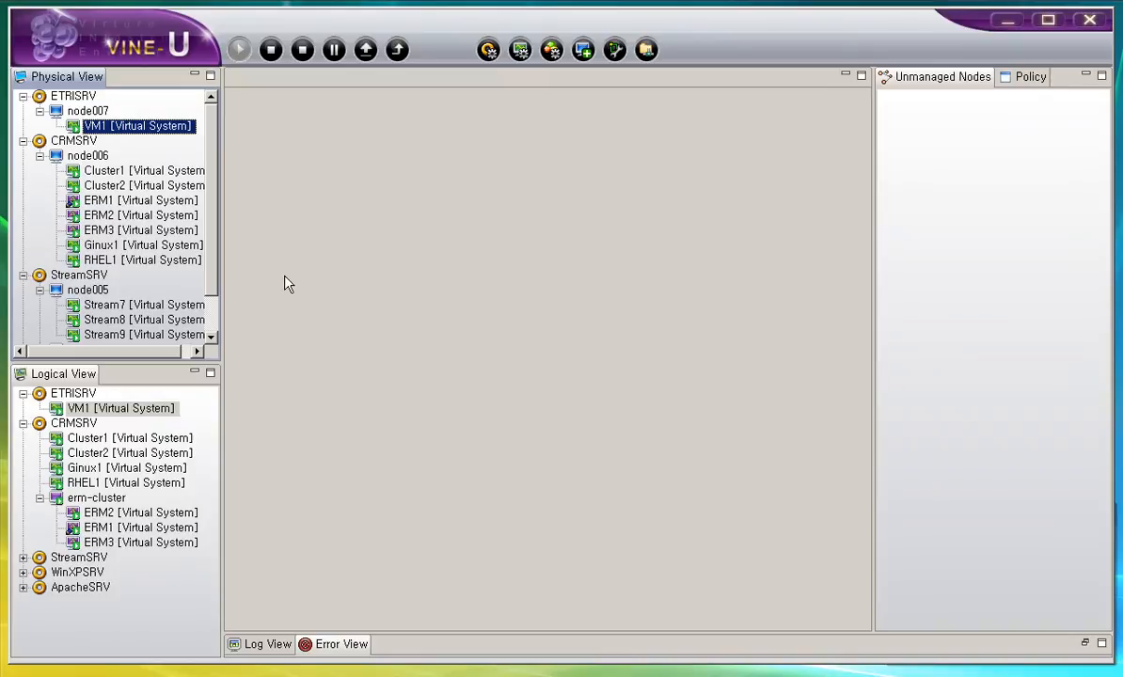
# Open the console of RHEL1 on node006 with the VNC password, view its terminal and close the console
pyautogui.rightClick(181, 263)
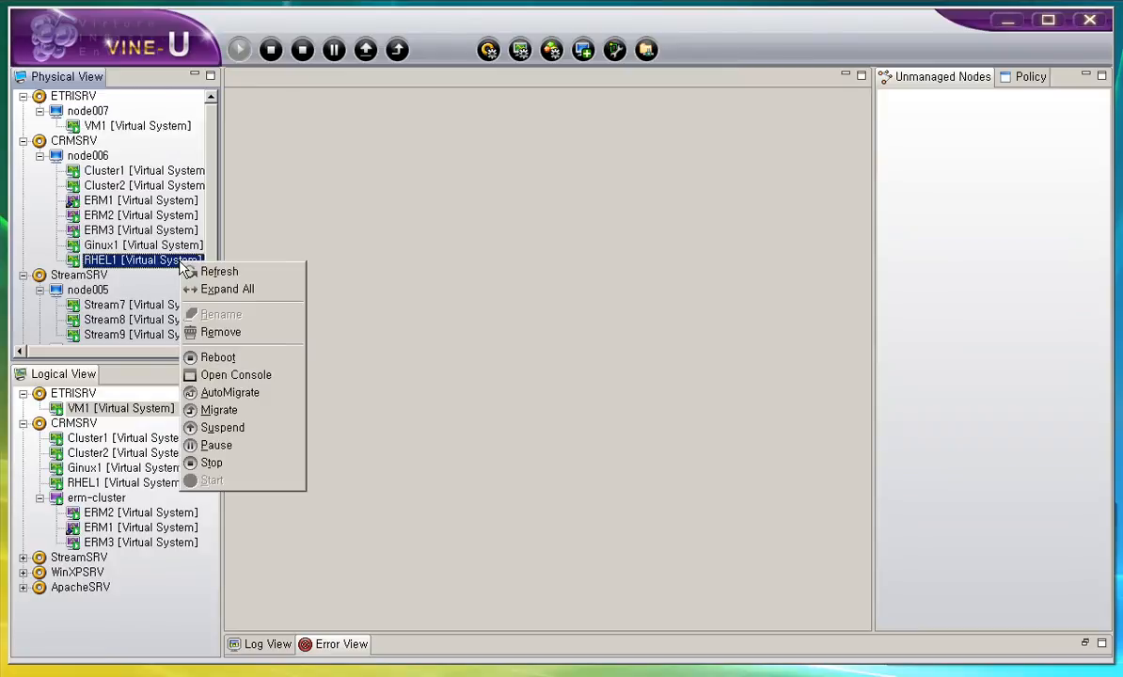
pyautogui.click(263, 376)
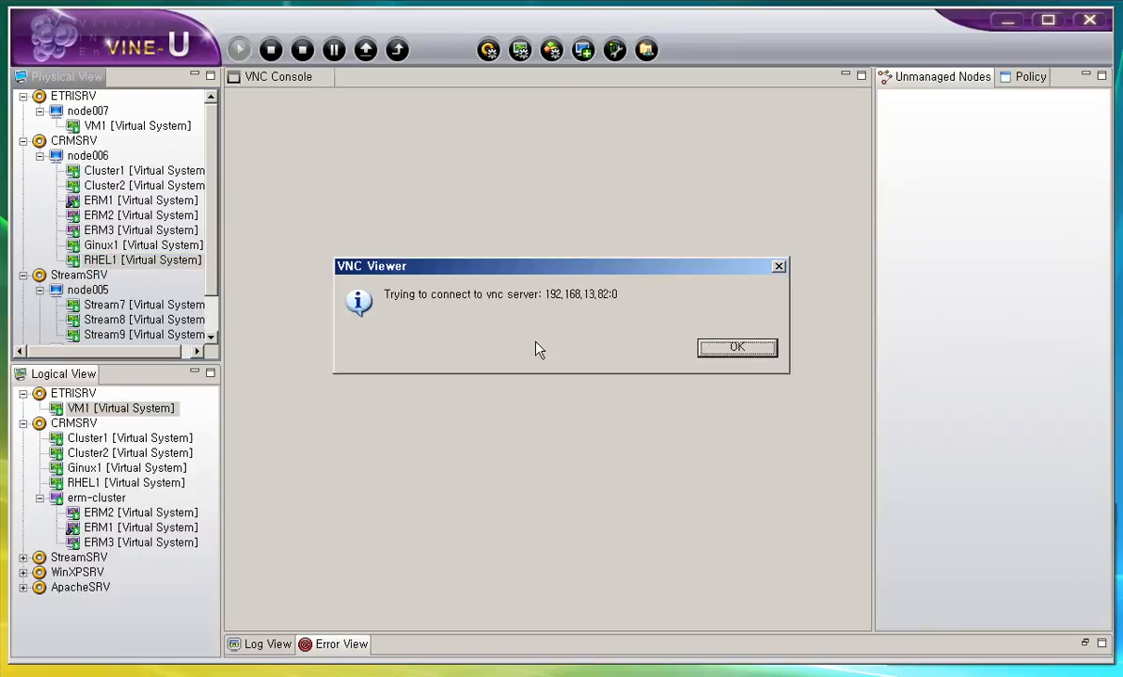
pyautogui.click(710, 350)
pyautogui.write('************')
pyautogui.press('Return')
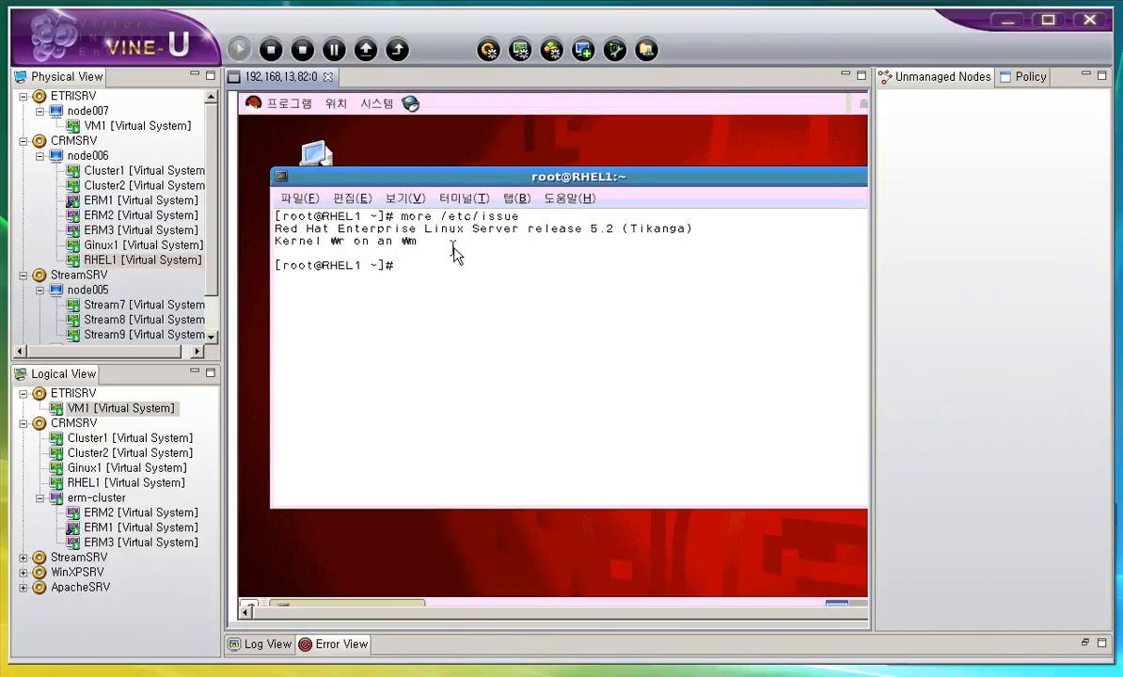
pyautogui.click(328, 77)
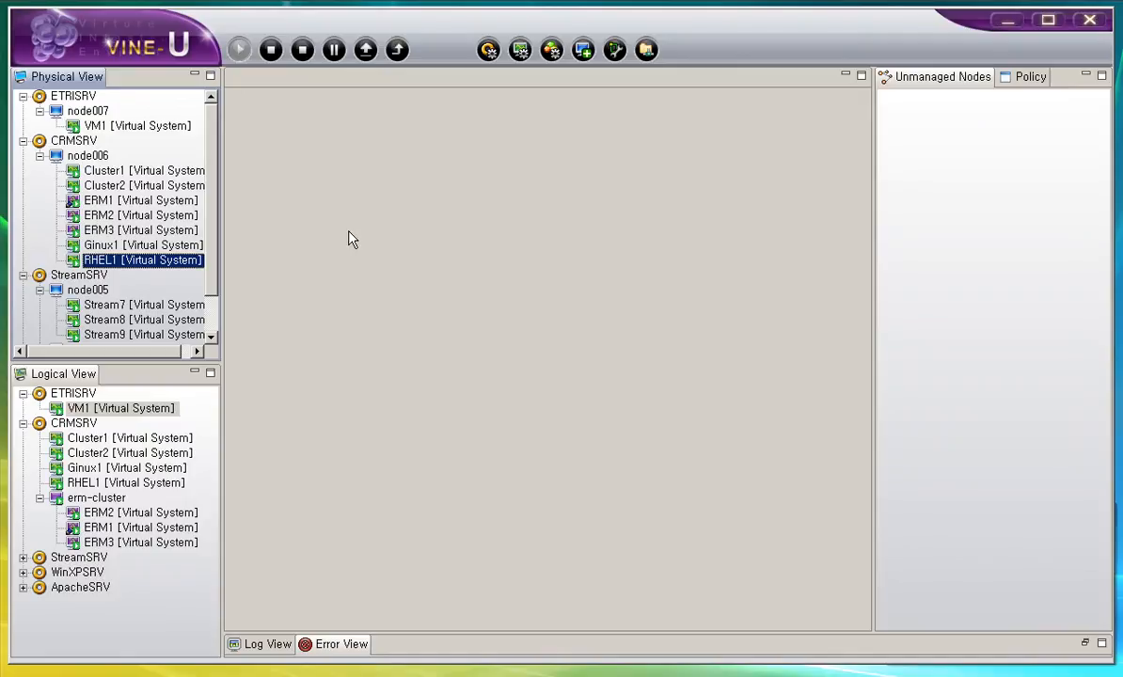
# Expand the WinXPSRV resource pool and its node003 in the physical tree and select node003
pyautogui.scroll(-1, 203, 291)
pyautogui.click(22, 320)
pyautogui.click(39, 334)
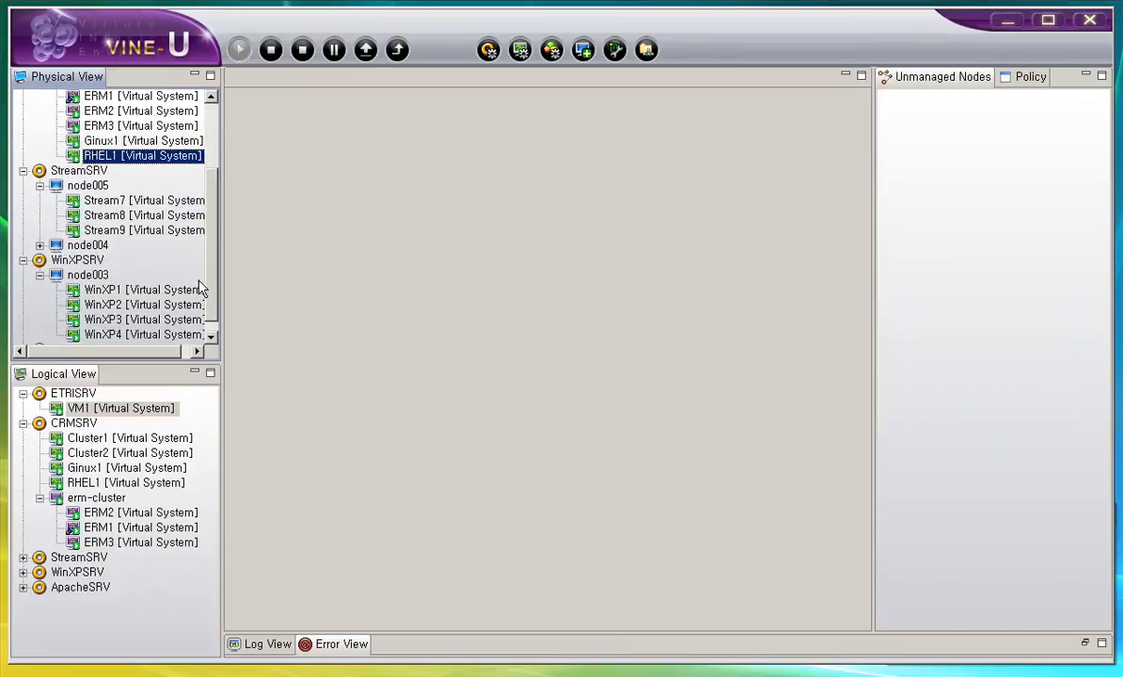
pyautogui.click(98, 277)
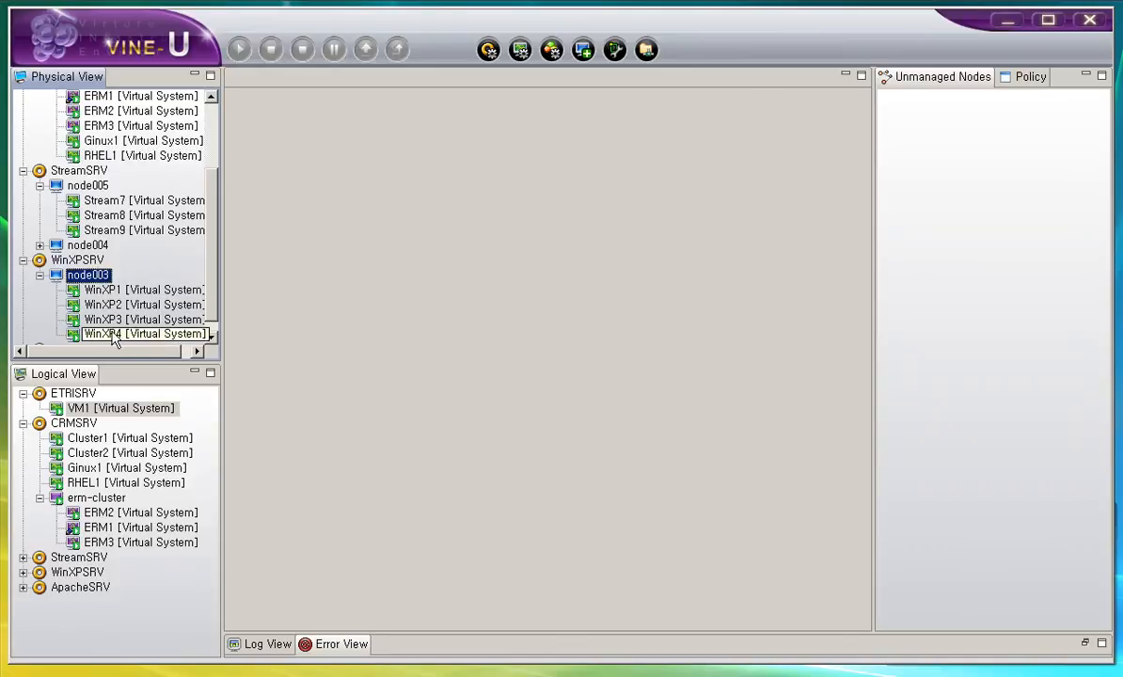
# Open the console of WinXP1 on node003 with the VNC password, view its desktop screen and close the console
pyautogui.click(141, 289)
pyautogui.rightClick(156, 293)
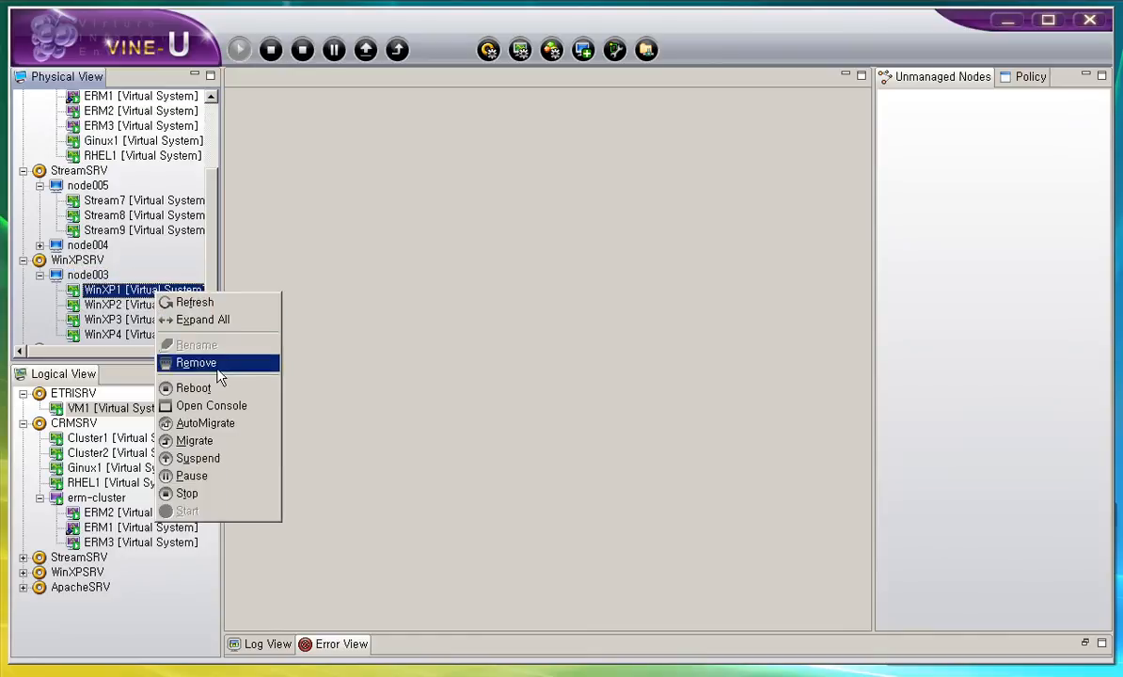
pyautogui.click(252, 417)
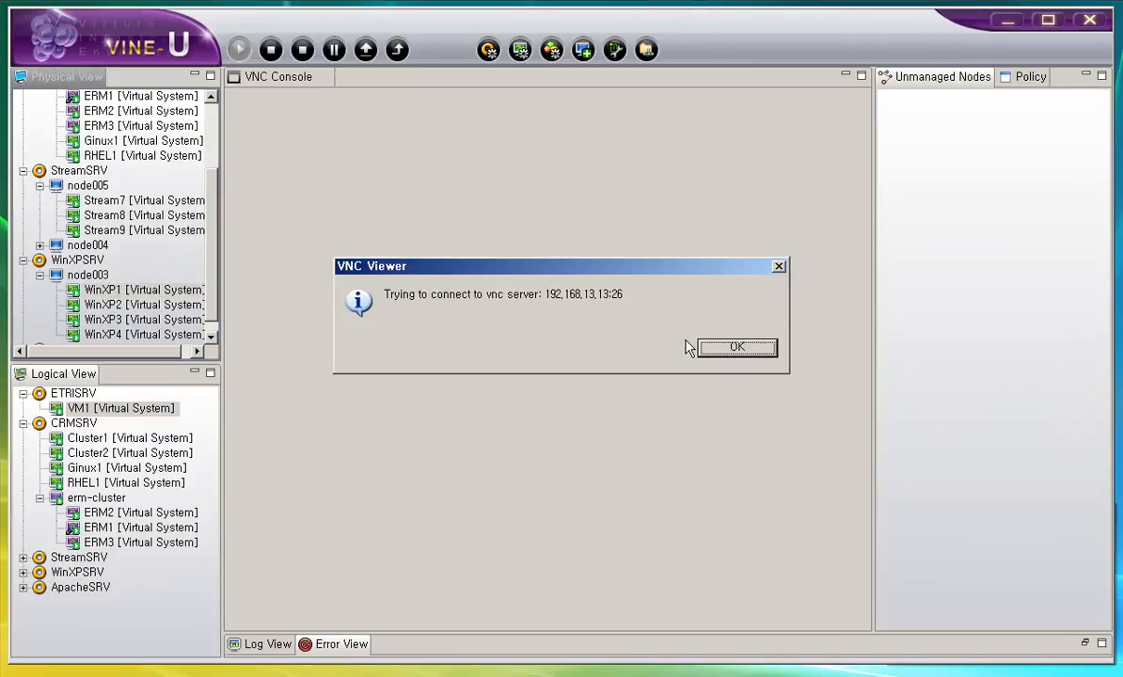
pyautogui.click(732, 347)
pyautogui.click(392, 178)
pyautogui.write('****')
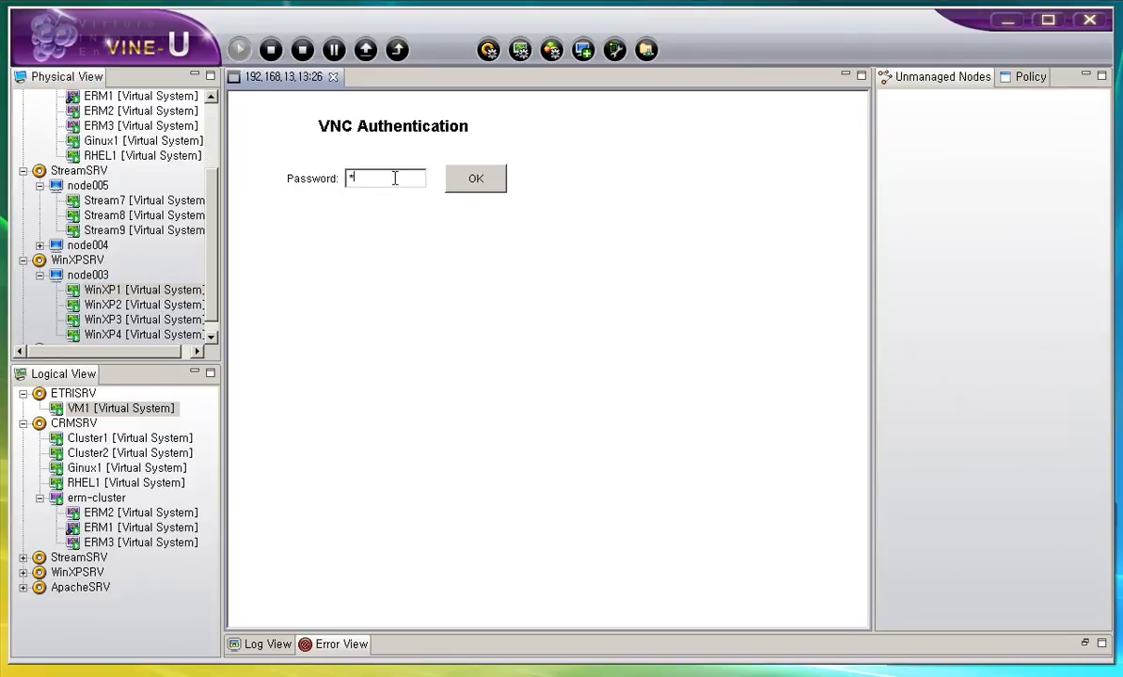
pyautogui.write('******')
pyautogui.press('Return')
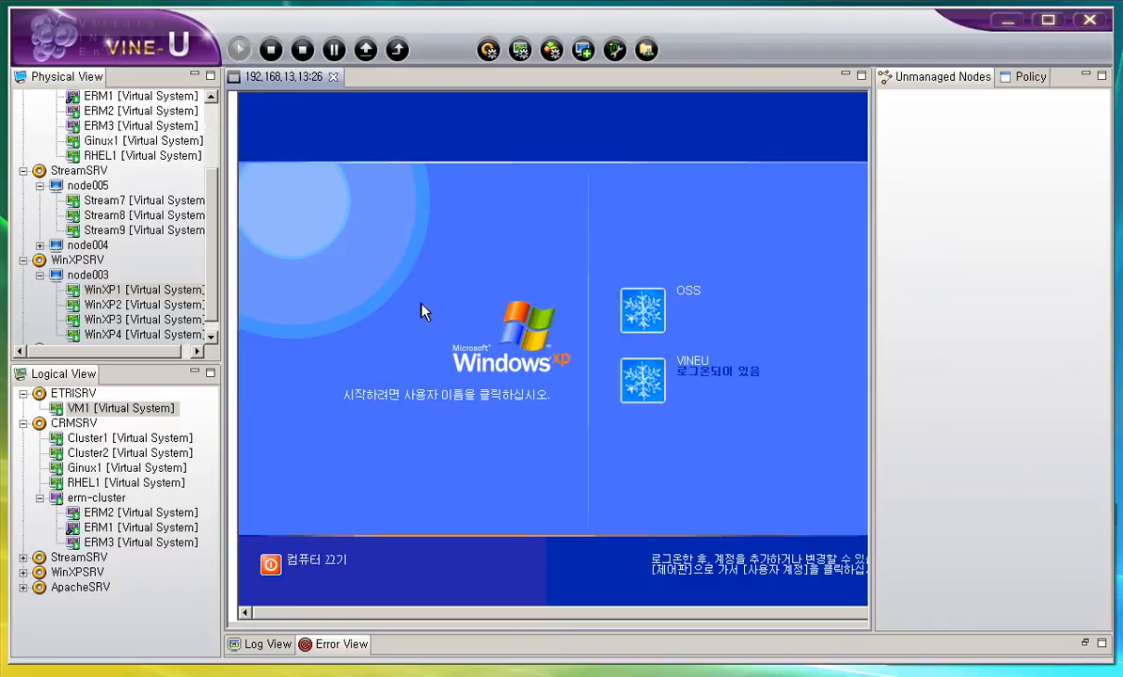
pyautogui.click(333, 77)
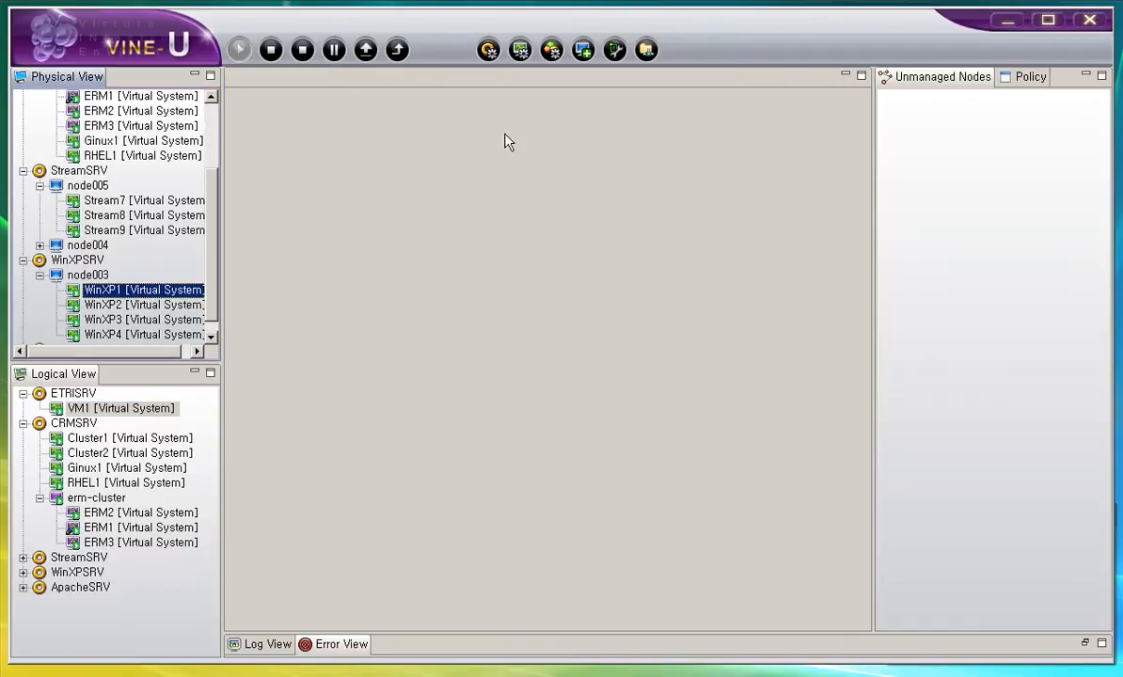
# Minimize the manager, open the WinXP1 (Sound) remote desktop connection and log on to Windows with the account password
pyautogui.click(1005, 21)
pyautogui.doubleClick(993, 573)
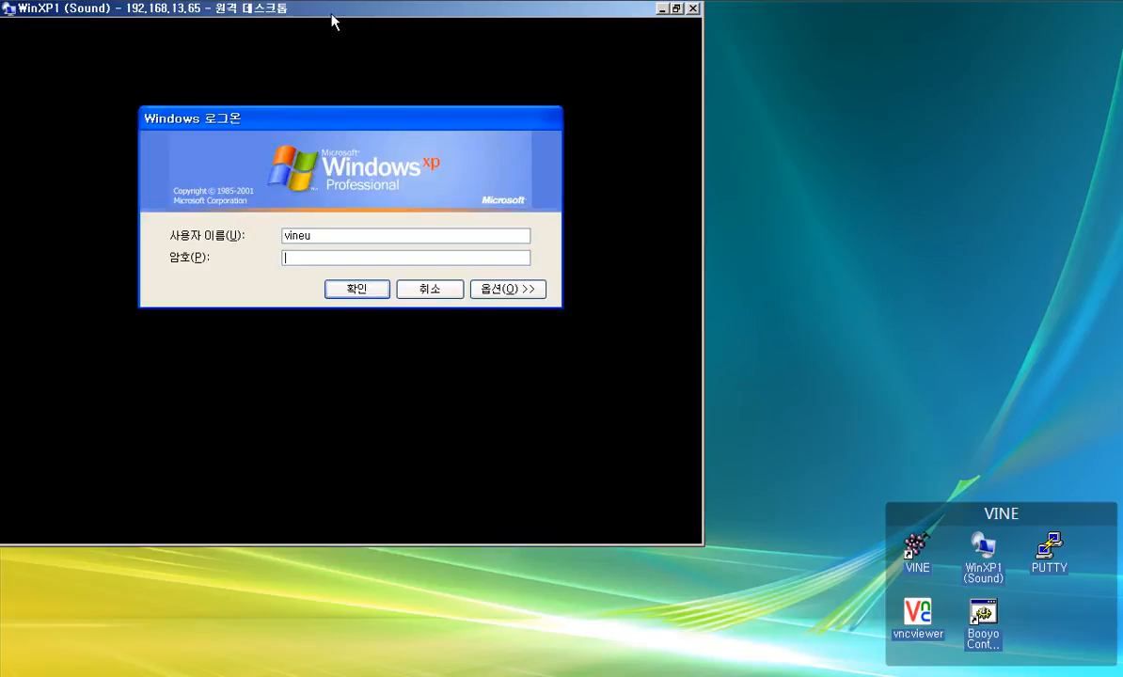
pyautogui.moveTo(339, 19); pyautogui.dragTo(352, 22)
pyautogui.click(377, 257)
pyautogui.write('•••••••••')
pyautogui.press('Return')
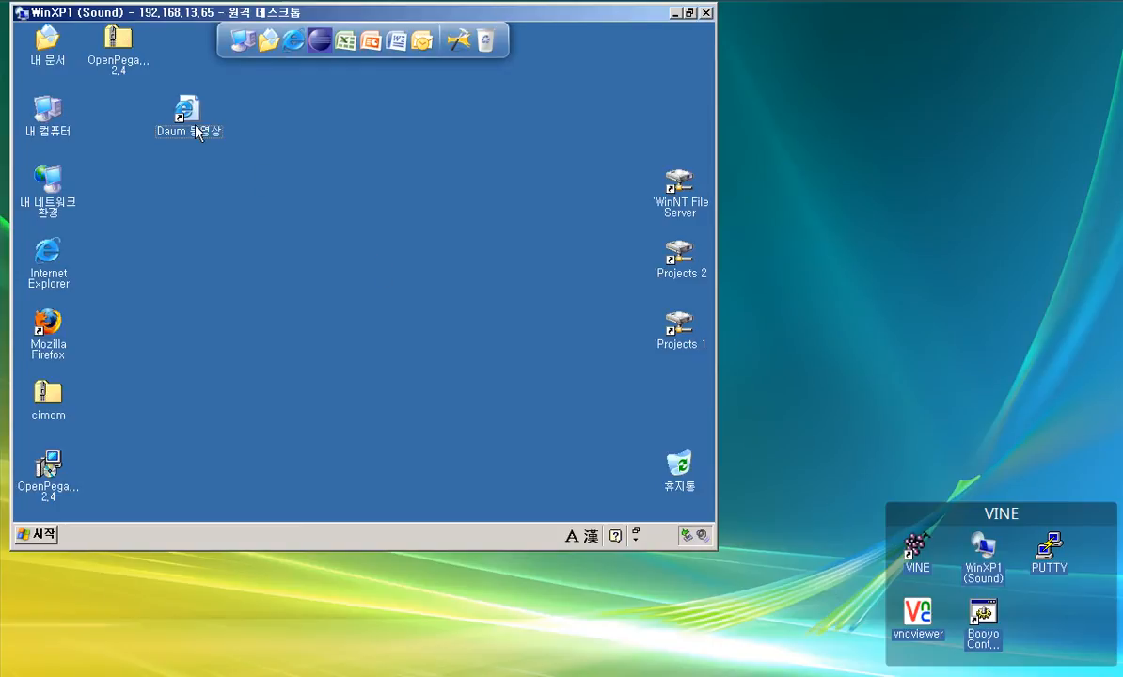
# Open the Daum 동영상 shortcut on the WinXP1 desktop and look through the videos on the tv팟 page
pyautogui.click(207, 134)
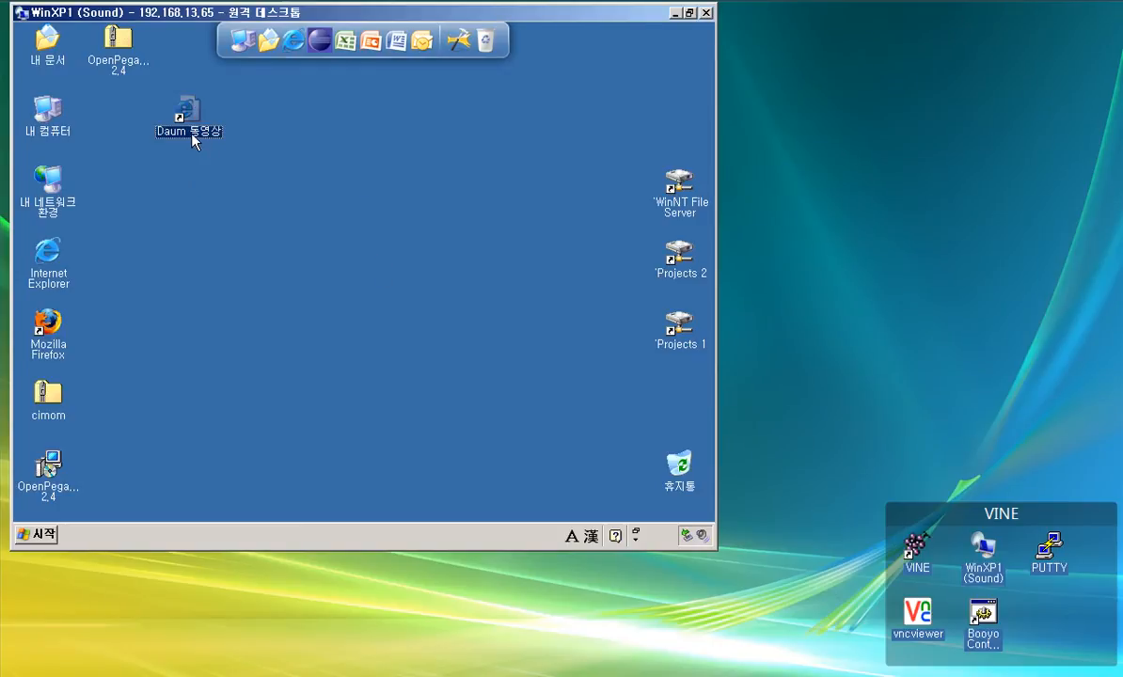
pyautogui.press('Return')
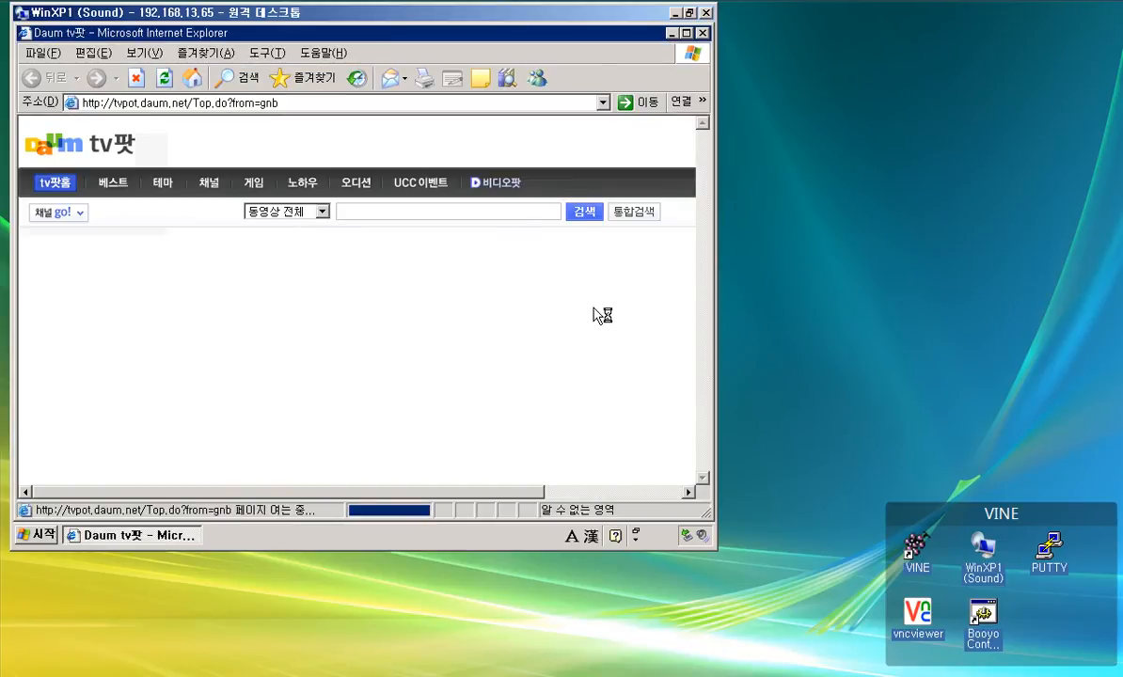
pyautogui.click(704, 381)
pyautogui.moveTo(704, 265); pyautogui.dragTo(704, 187)
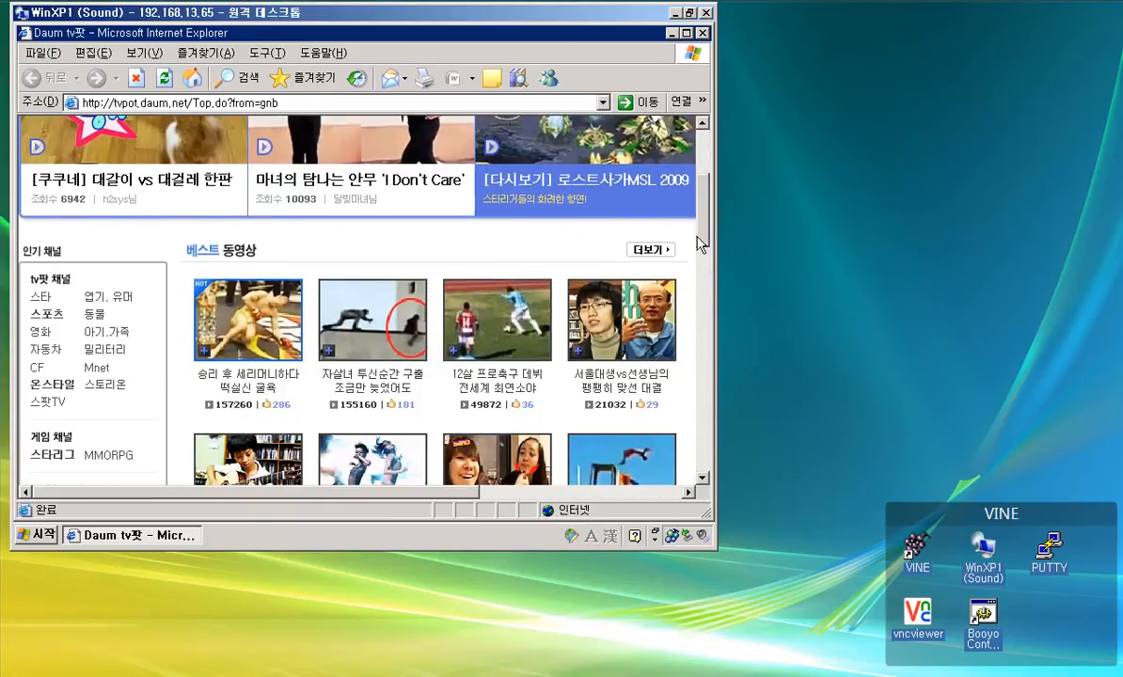
# Close the browser and disconnect the WinXP1 remote desktop session
pyautogui.click(703, 33)
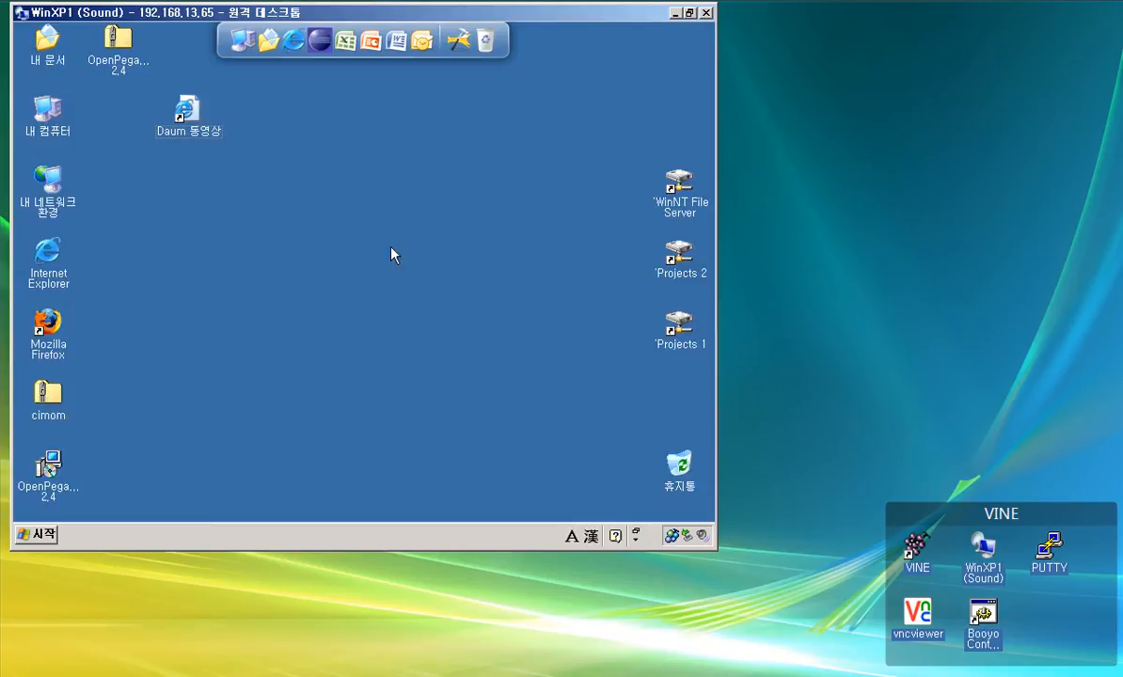
pyautogui.click(705, 12)
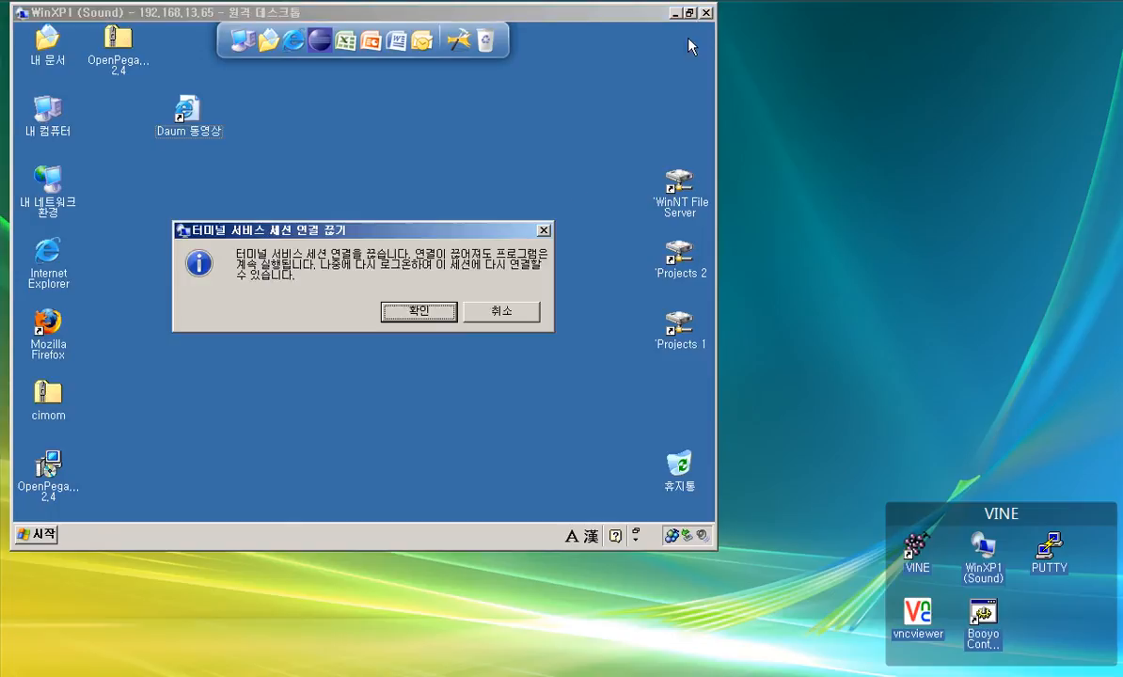
pyautogui.click(436, 318)
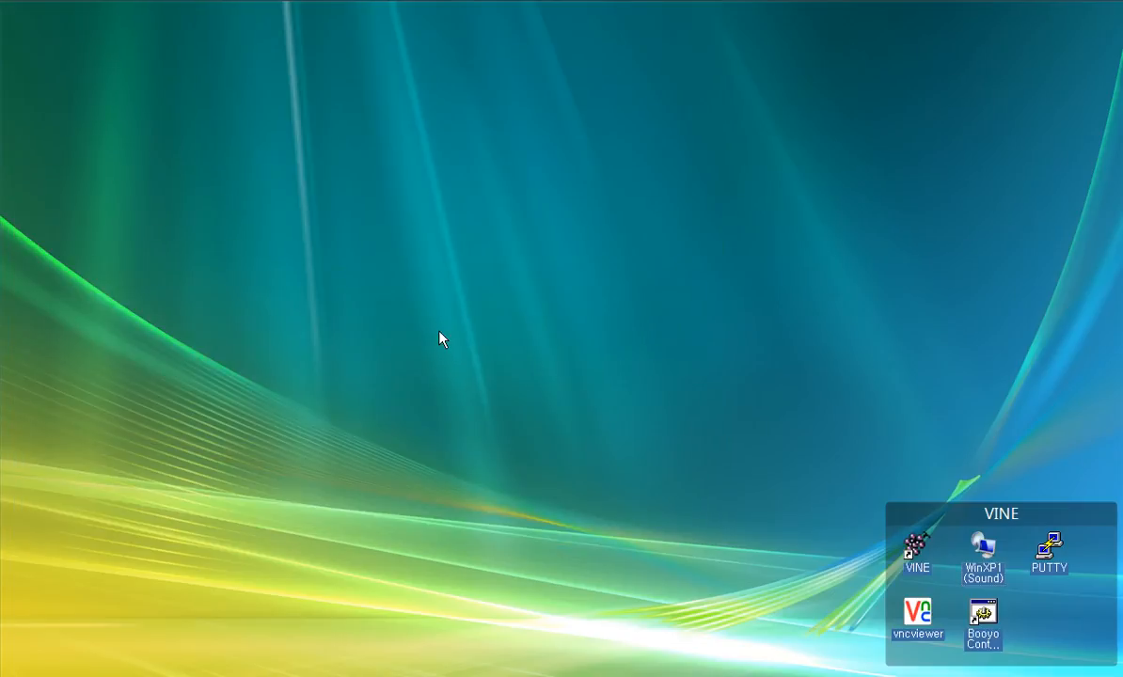